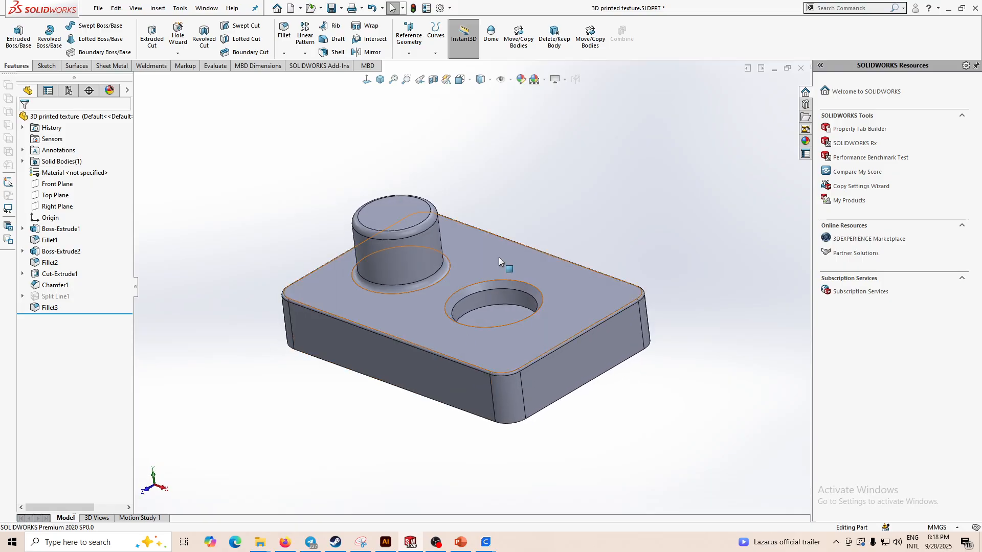
- Orbit and zoom around the part to inspect its boss, hole and filleted edges
{"action": "middle_click_drag", "start_coordinate": [521, 299], "coordinate": [545, 303]}
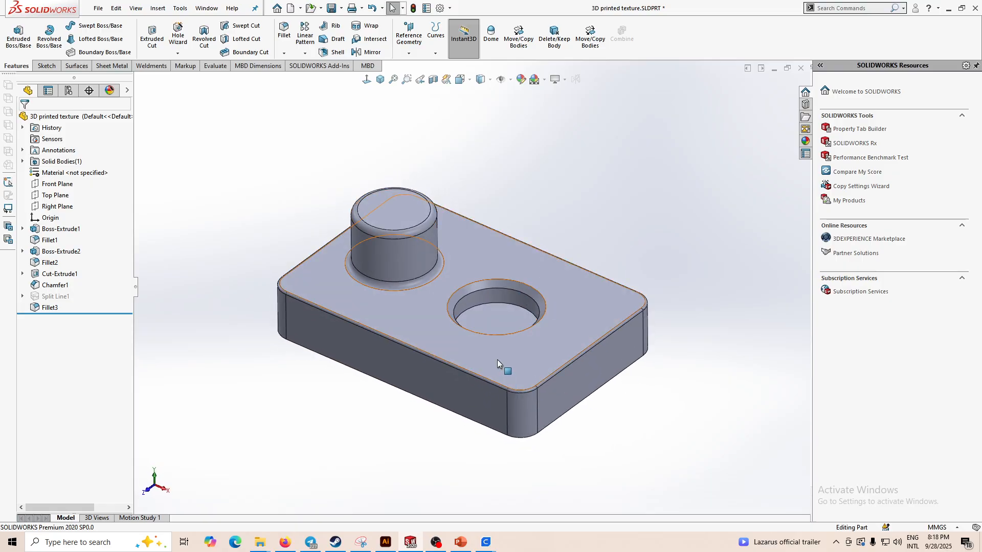
{"action": "middle_click_drag", "start_coordinate": [501, 368], "coordinate": [579, 445]}
{"action": "scroll", "coordinate": [470, 314], "scroll_direction": "down", "scroll_amount": 3}
{"action": "middle_click_drag", "start_coordinate": [476, 453], "coordinate": [513, 427]}
{"action": "scroll", "coordinate": [602, 191], "scroll_direction": "up", "scroll_amount": 3}
{"action": "middle_click_drag", "start_coordinate": [606, 176], "coordinate": [588, 230]}
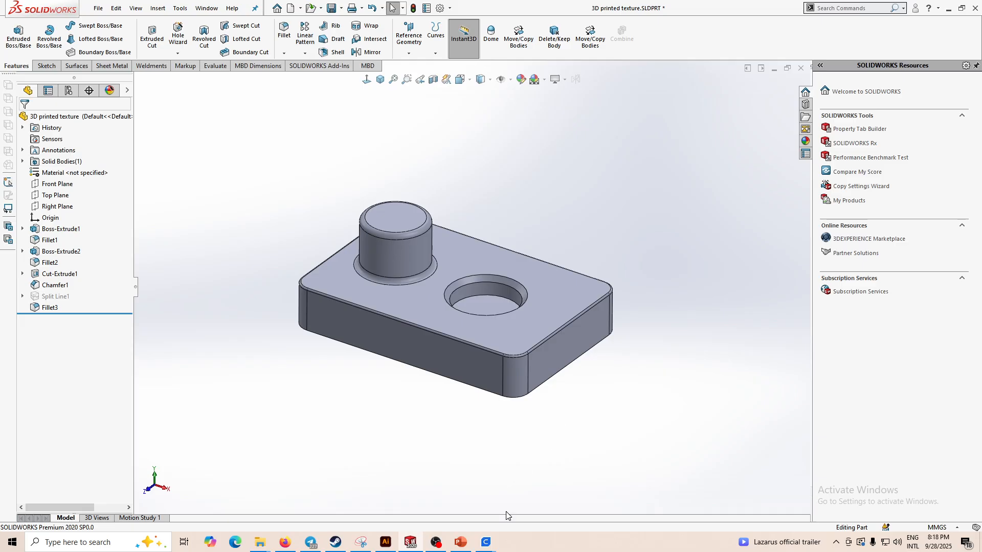
- Switch to UltiMaker Cura and inspect the sliced part's layer lines up close in the layer preview
{"action": "mouse_move", "coordinate": [492, 545]}
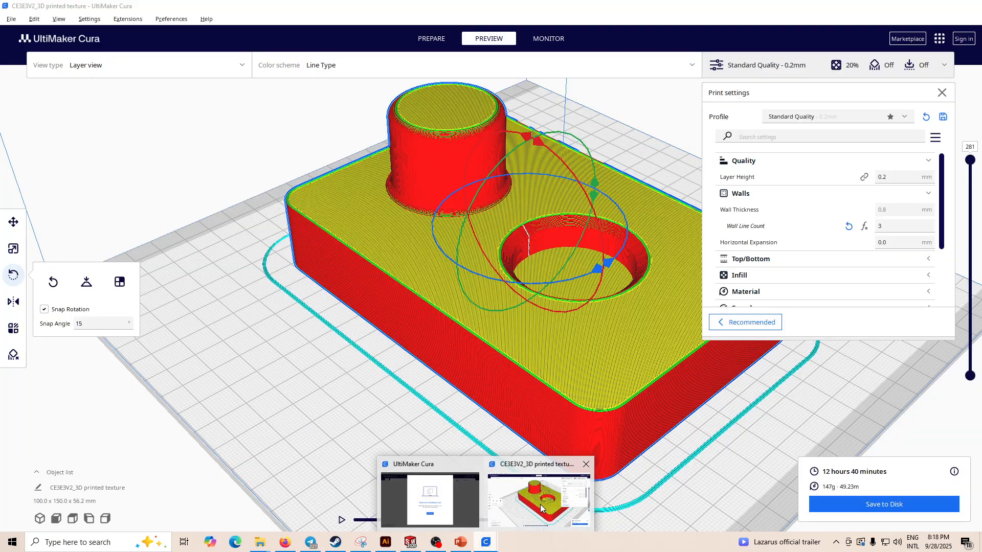
{"action": "left_click", "coordinate": [540, 504]}
{"action": "right_click_drag", "start_coordinate": [508, 406], "coordinate": [501, 356]}
{"action": "scroll", "coordinate": [543, 307], "scroll_direction": "up", "scroll_amount": 8}
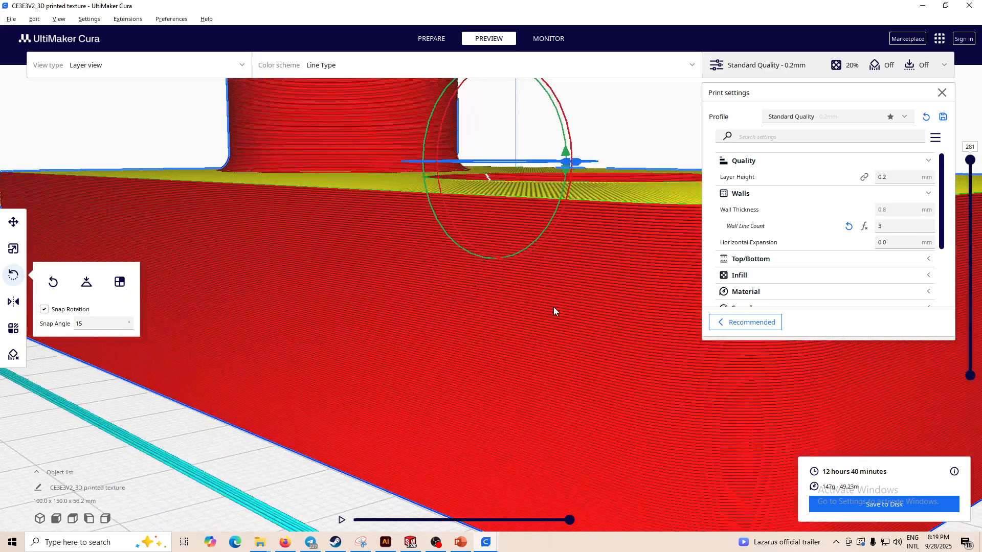
{"action": "scroll", "coordinate": [537, 307], "scroll_direction": "down", "scroll_amount": 5}
{"action": "right_click_drag", "start_coordinate": [531, 305], "coordinate": [544, 318]}
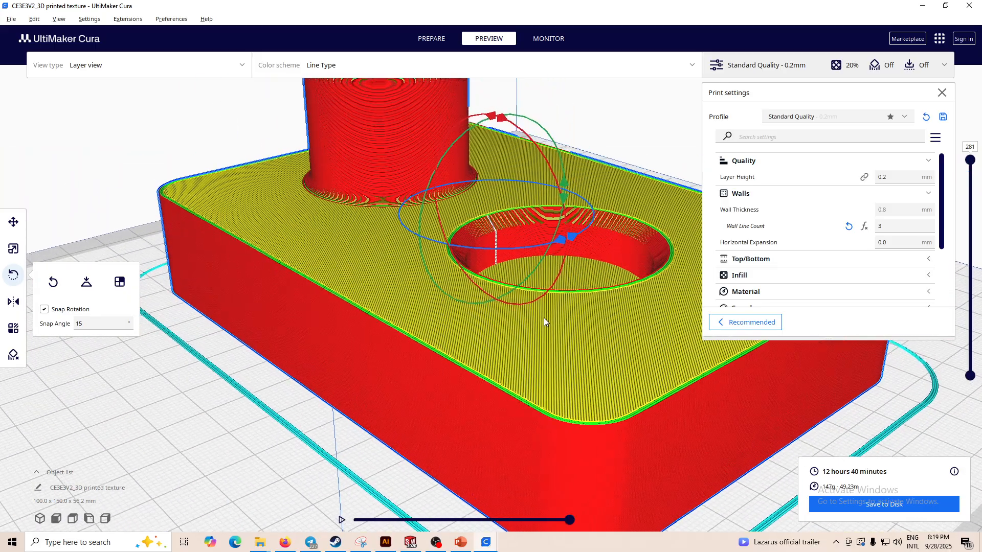
{"action": "scroll", "coordinate": [265, 261], "scroll_direction": "up", "scroll_amount": 3}
{"action": "scroll", "coordinate": [265, 261], "scroll_direction": "up", "scroll_amount": 2}
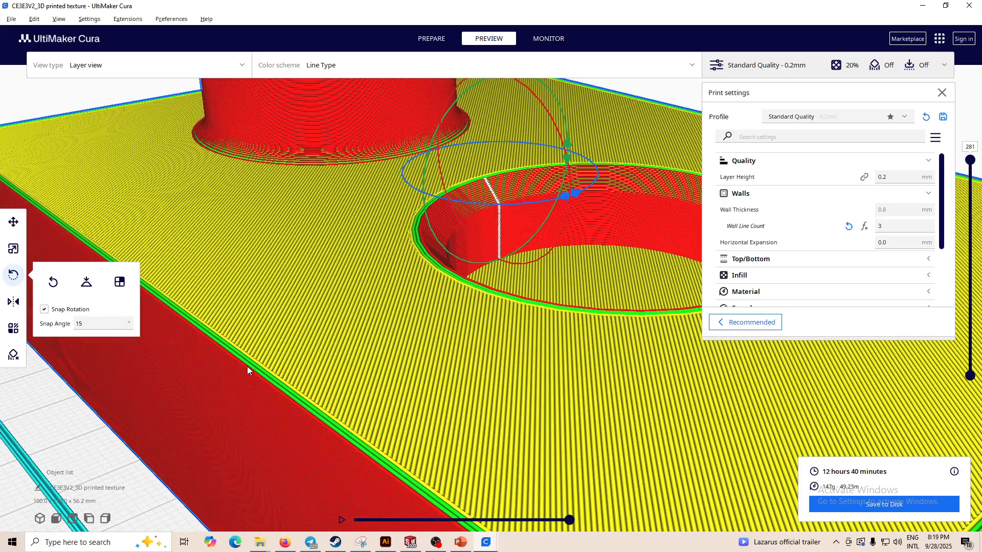
{"action": "scroll", "coordinate": [414, 301], "scroll_direction": "down", "scroll_amount": 3}
{"action": "scroll", "coordinate": [432, 246], "scroll_direction": "up", "scroll_amount": 2}
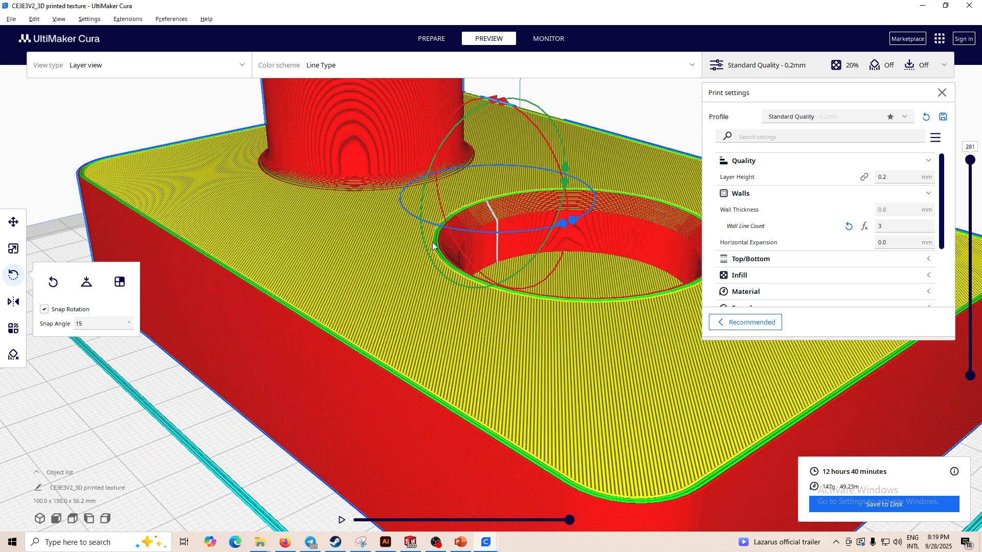
{"action": "scroll", "coordinate": [394, 256], "scroll_direction": "down", "scroll_amount": 4}
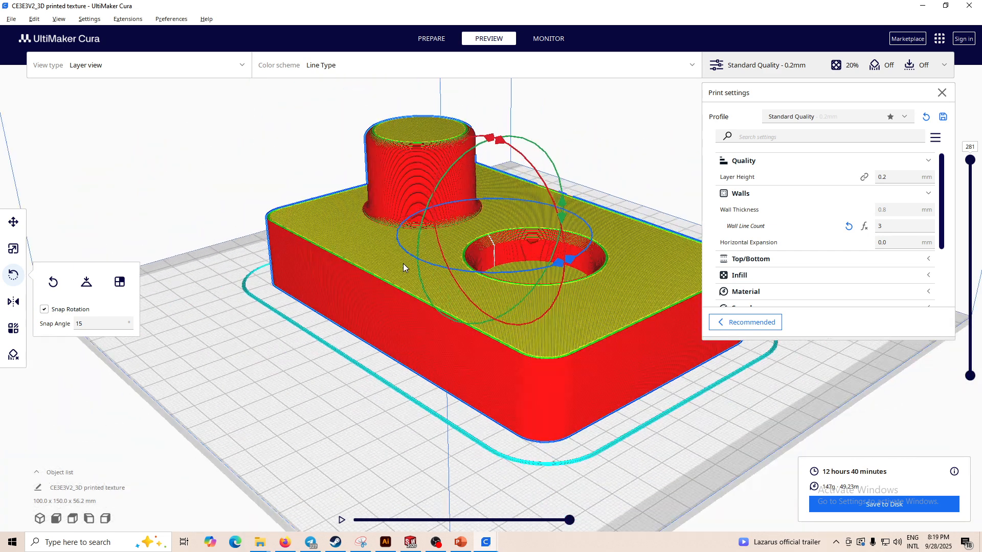
{"action": "scroll", "coordinate": [403, 264], "scroll_direction": "up", "scroll_amount": 4}
{"action": "scroll", "coordinate": [552, 450], "scroll_direction": "down", "scroll_amount": 3}
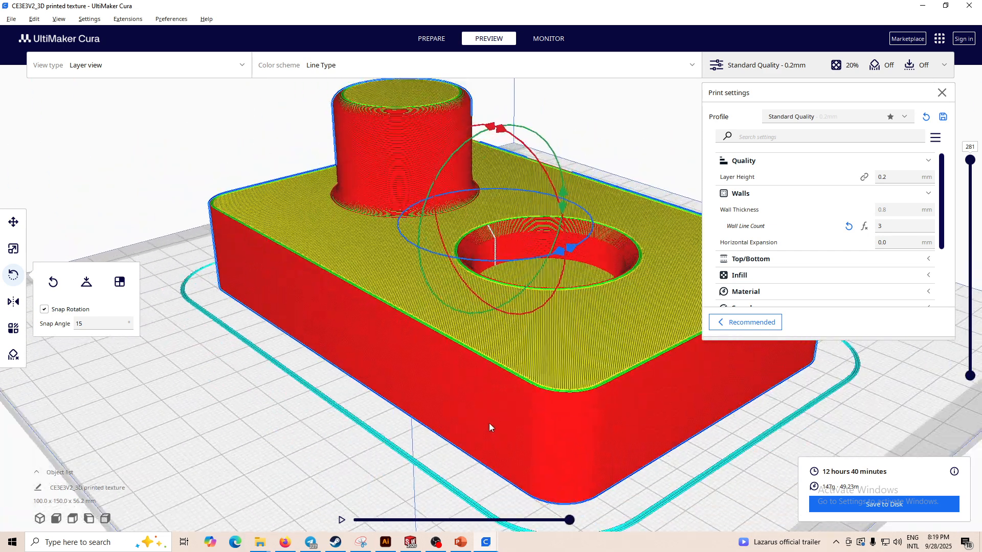
{"action": "scroll", "coordinate": [489, 422], "scroll_direction": "up", "scroll_amount": 3}
{"action": "middle_click_drag", "start_coordinate": [505, 453], "coordinate": [499, 426]}
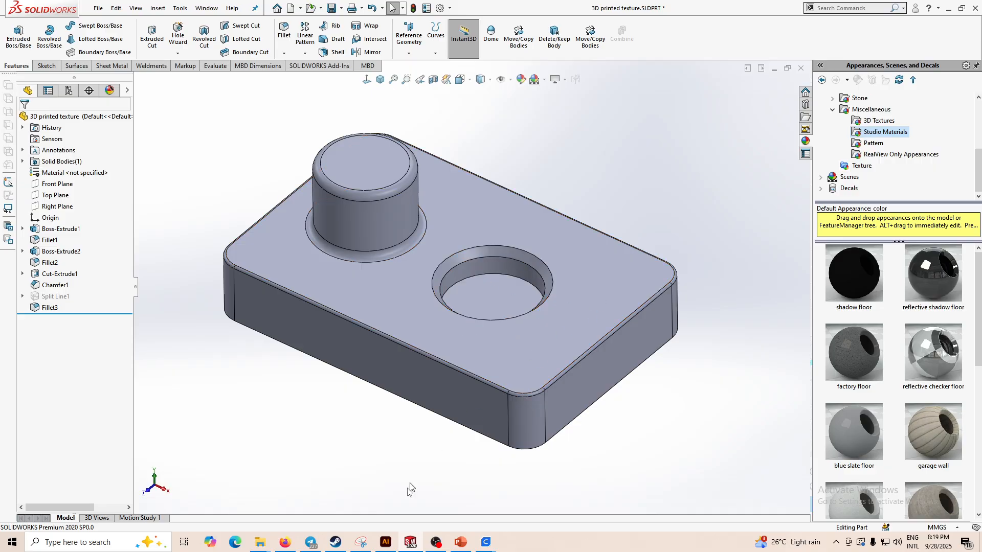
- Switch to Illustrator and draw a gradient-filled rectangle about 30 mm wide and 100 mm tall at the artboard's left edge
{"action": "left_click", "coordinate": [387, 538]}
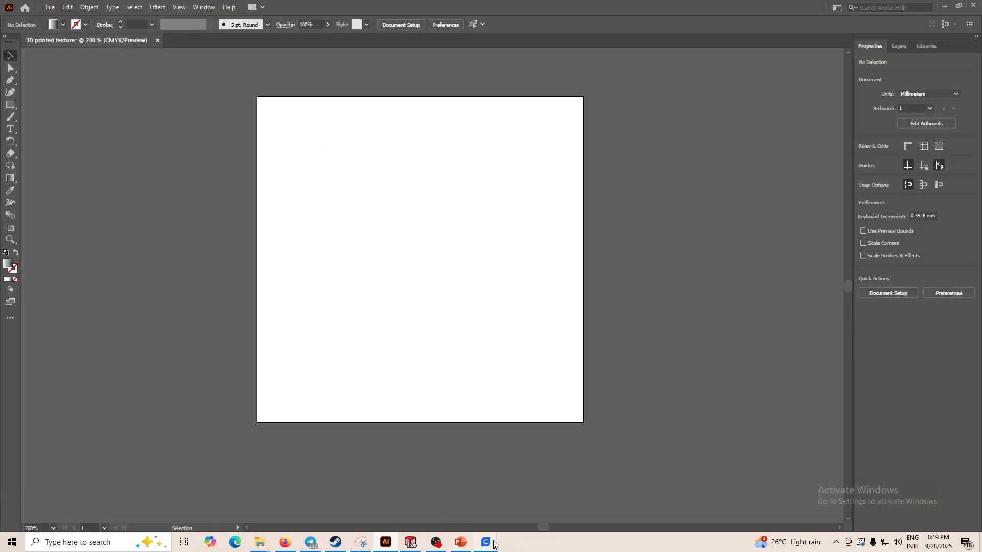
{"action": "left_click", "coordinate": [10, 105]}
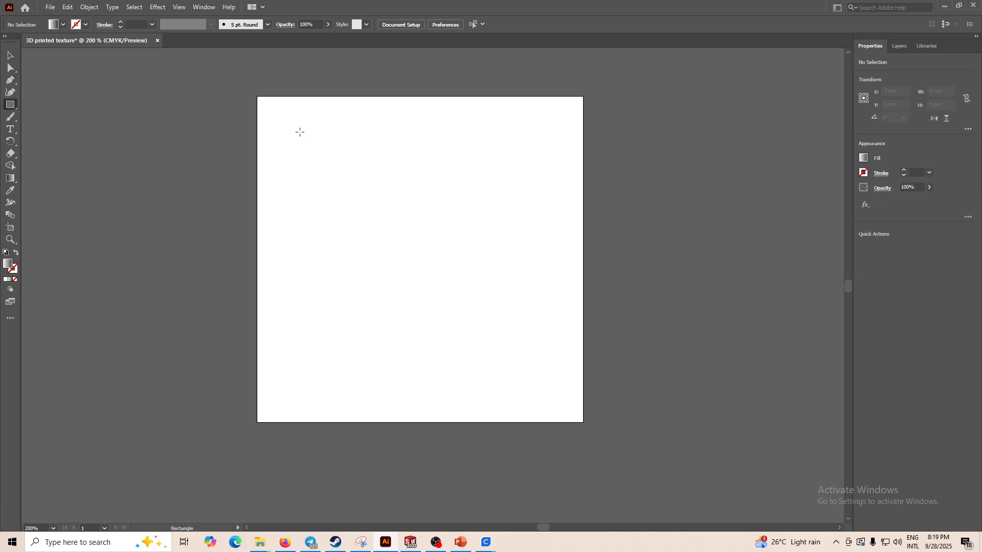
{"action": "left_click_drag", "start_coordinate": [258, 96], "coordinate": [356, 422]}
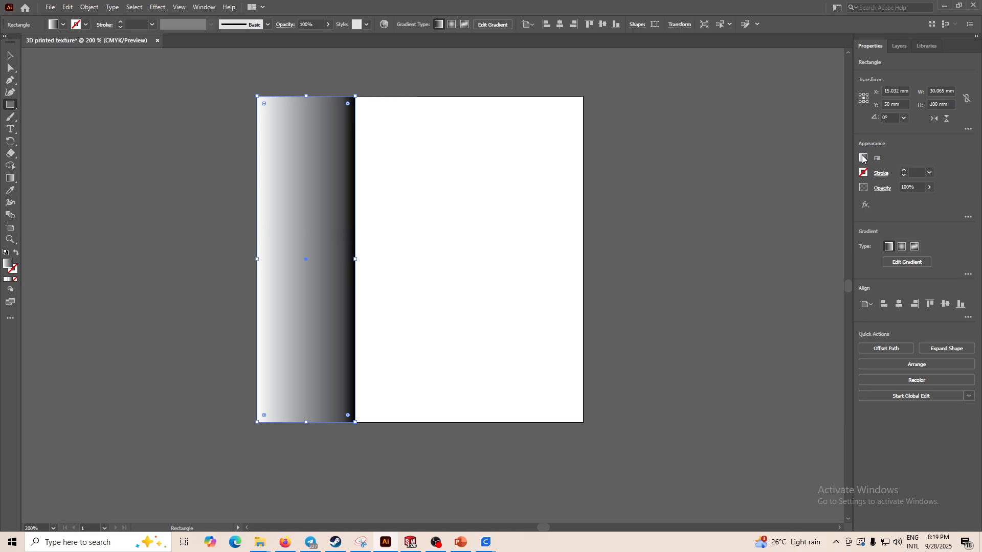
- Duplicate the gradient rectangle three times, placing the copies side by side across the artboard
{"action": "left_click_drag", "start_coordinate": [305, 97], "coordinate": [307, 96]}
{"action": "left_click", "coordinate": [10, 55]}
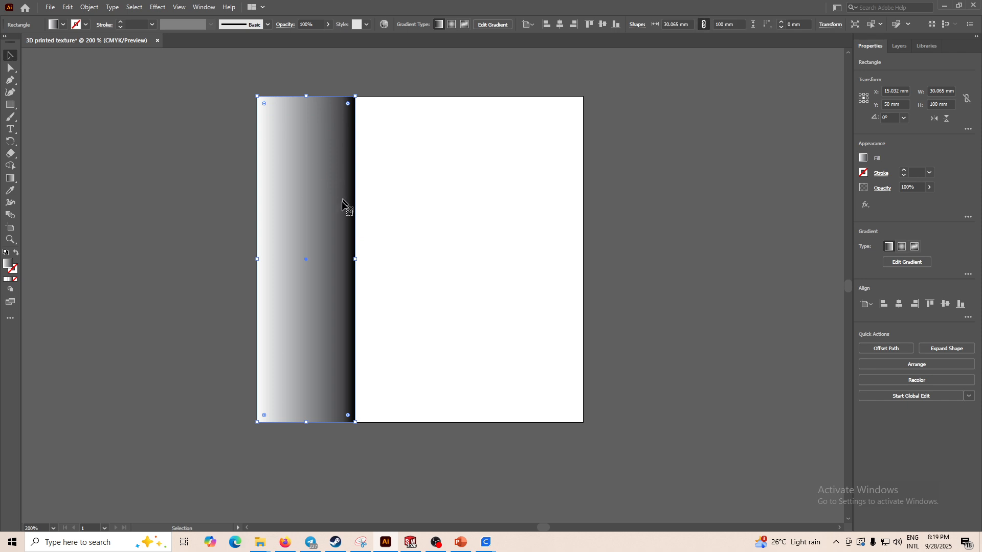
{"action": "left_click_drag", "start_coordinate": [302, 245], "coordinate": [401, 244], "text": "alt"}
{"action": "key", "text": "ctrl+d"}
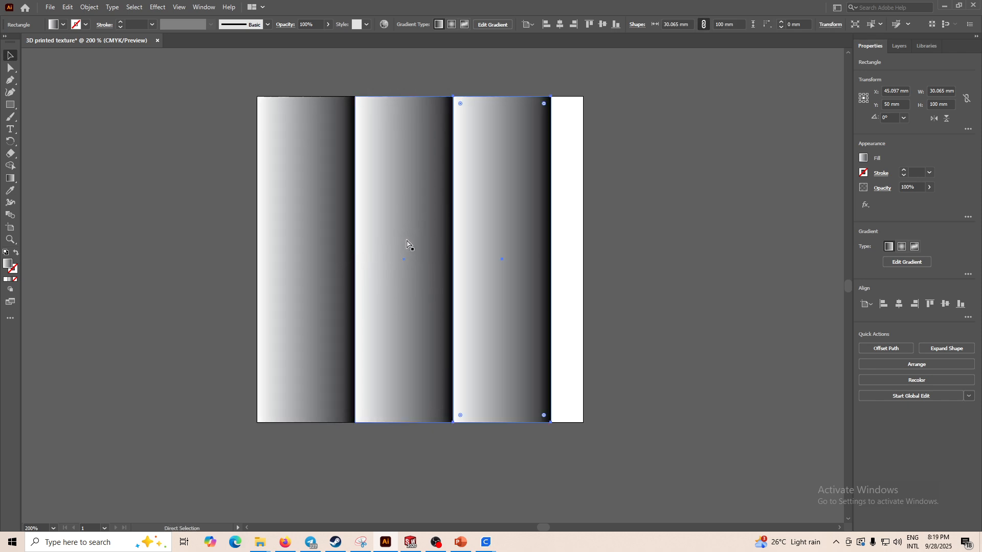
{"action": "key", "text": "ctrl+d"}
- Select all four strips and scale them horizontally to fit the artboard's 100 mm width
{"action": "left_click_drag", "start_coordinate": [224, 67], "coordinate": [678, 463]}
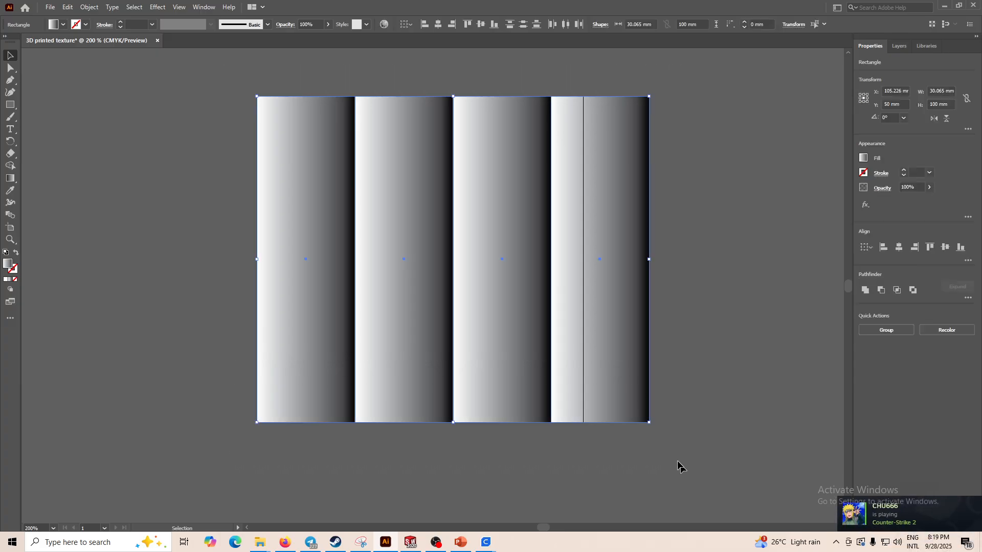
{"action": "left_click_drag", "start_coordinate": [652, 259], "coordinate": [584, 259]}
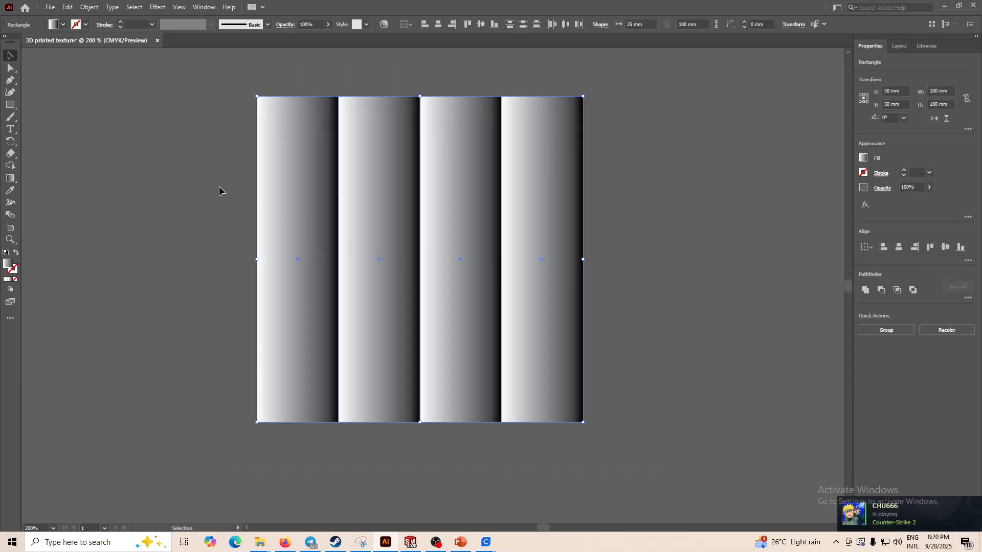
{"action": "left_click", "coordinate": [762, 314]}
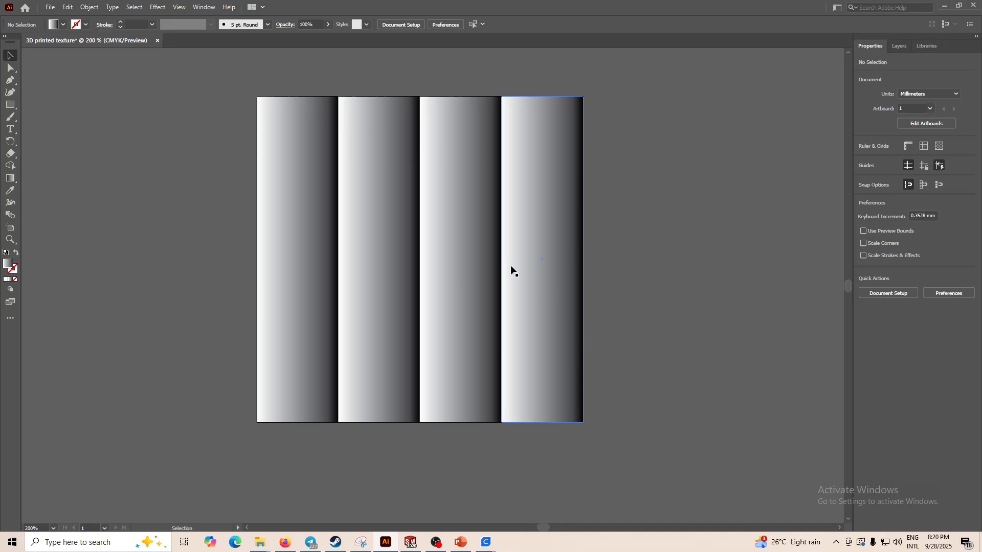
- Export the artboard as a 1x PNG to the Documents\Texture folder
{"action": "scroll", "coordinate": [517, 263], "scroll_direction": "down", "scroll_amount": 1, "text": "alt"}
{"action": "left_click", "coordinate": [51, 7]}
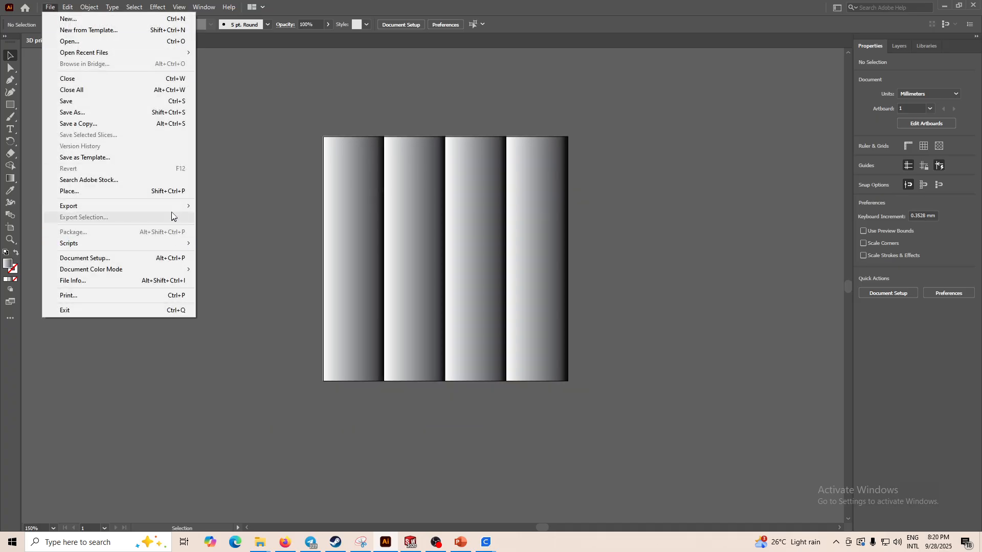
{"action": "mouse_move", "coordinate": [171, 208]}
{"action": "left_click", "coordinate": [250, 207]}
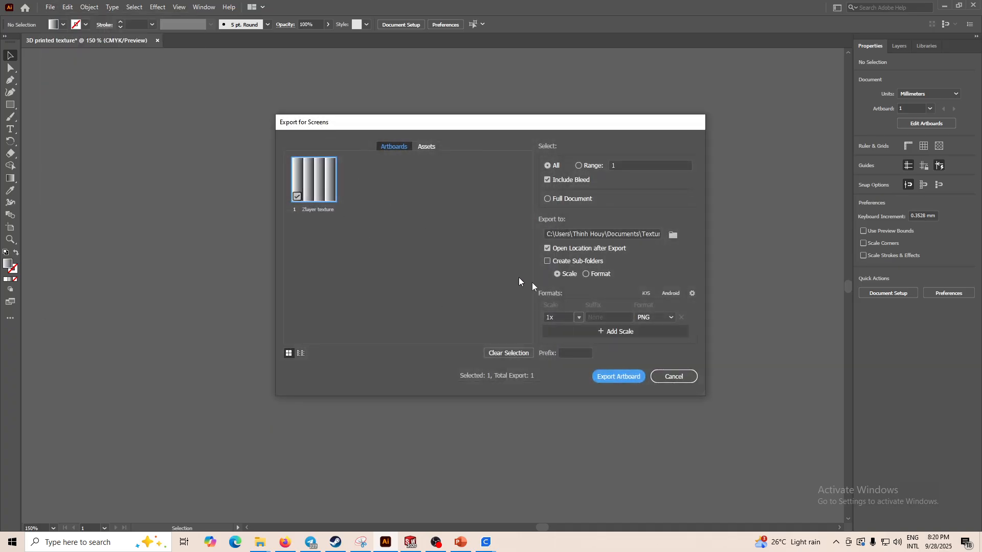
{"action": "left_click", "coordinate": [672, 235]}
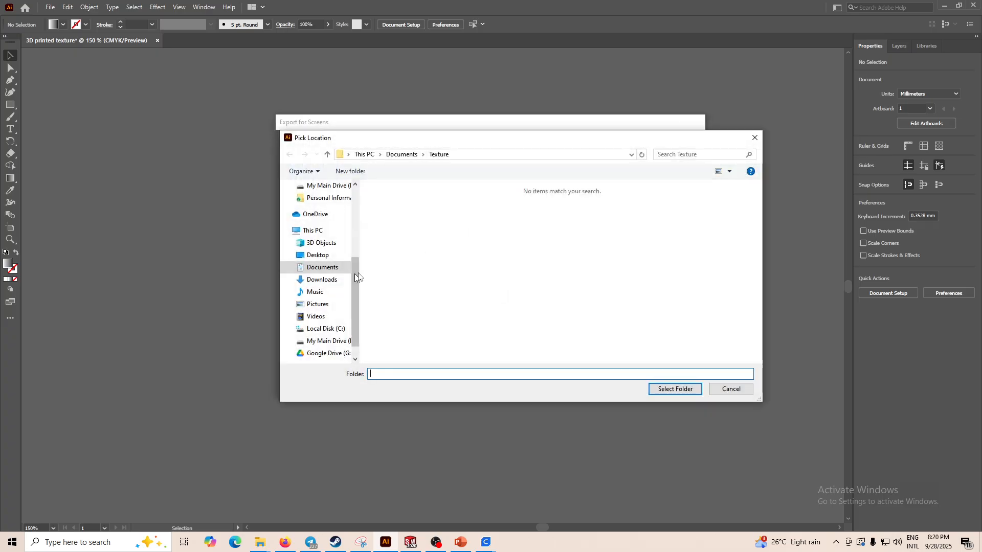
{"action": "left_click", "coordinate": [676, 390]}
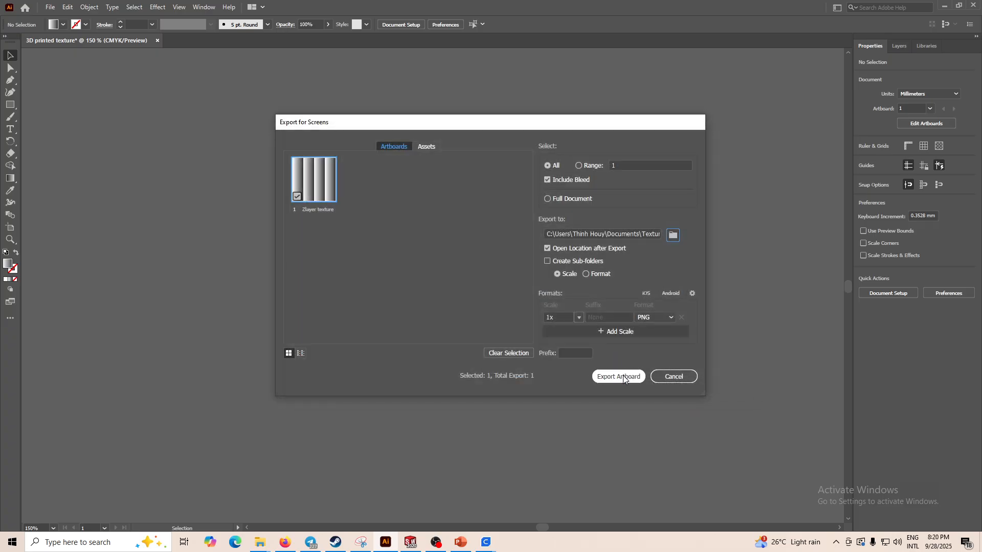
{"action": "left_click", "coordinate": [618, 377]}
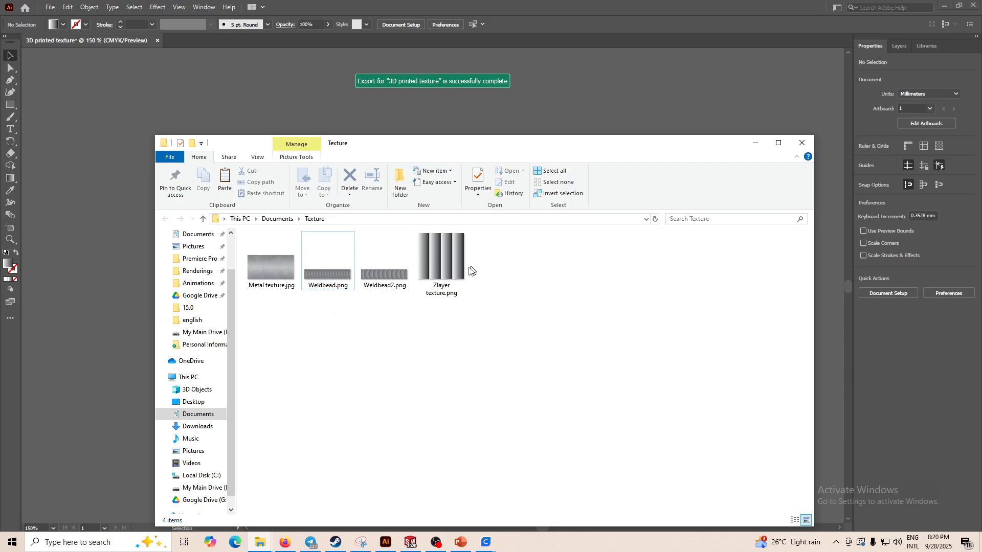
- Check the exported Zlayer texture.png in the Texture folder, then minimize the folder window
{"action": "left_click", "coordinate": [453, 271]}
{"action": "left_click", "coordinate": [491, 344]}
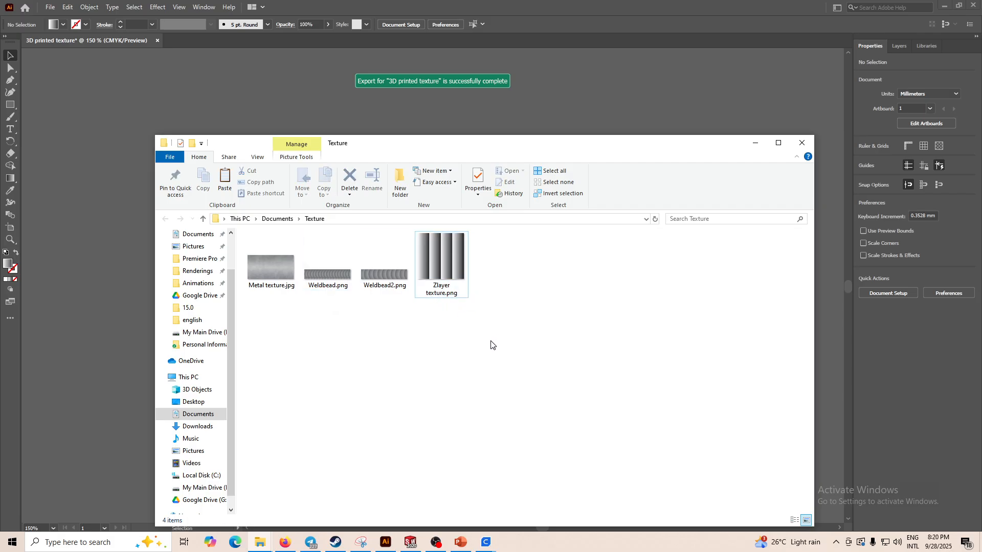
{"action": "left_click", "coordinate": [752, 145]}
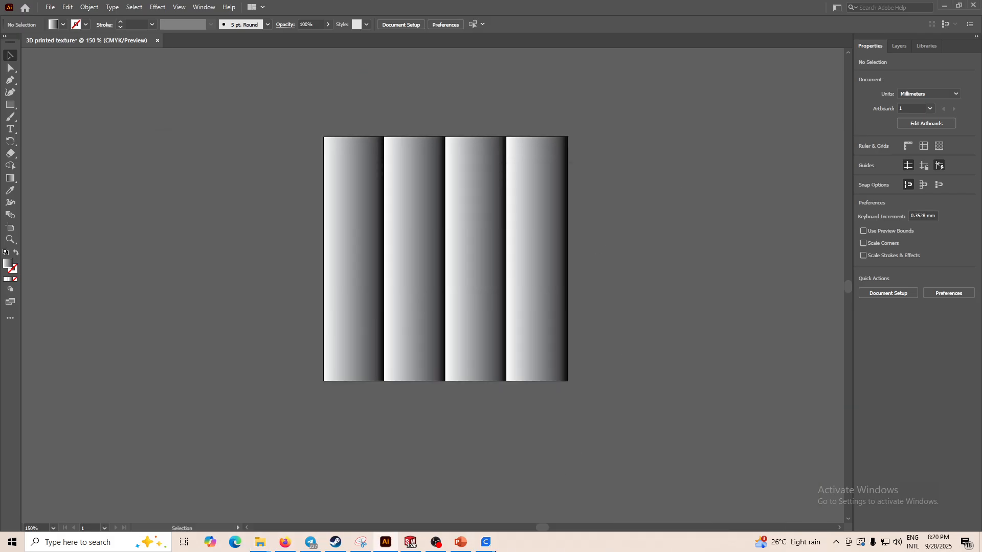
- Back in SolidWorks, add the Documents\Texture folder as an appearance file location and refresh the appearance library
{"action": "left_click", "coordinate": [411, 545]}
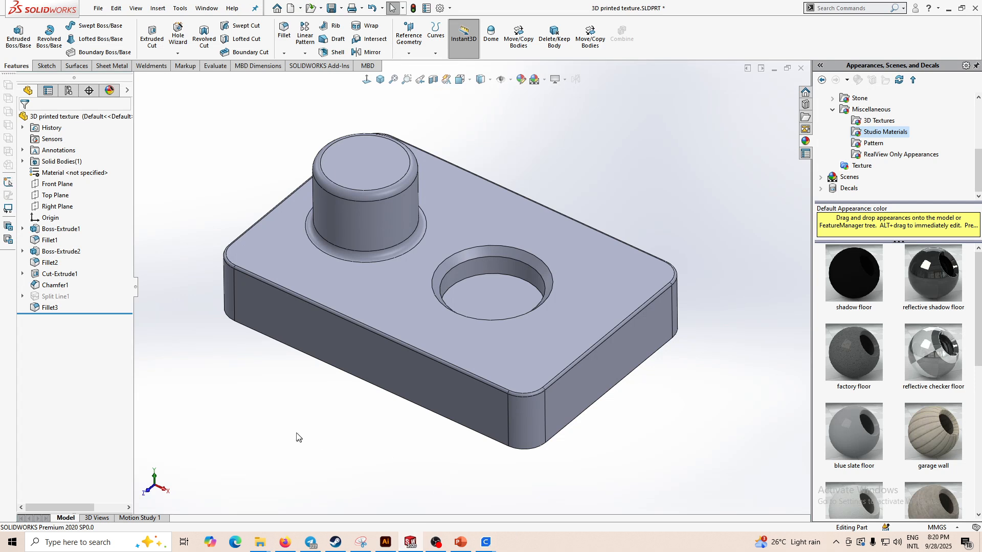
{"action": "scroll", "coordinate": [300, 433], "scroll_direction": "up", "scroll_amount": 2}
{"action": "scroll", "coordinate": [859, 171], "scroll_direction": "up", "scroll_amount": 4}
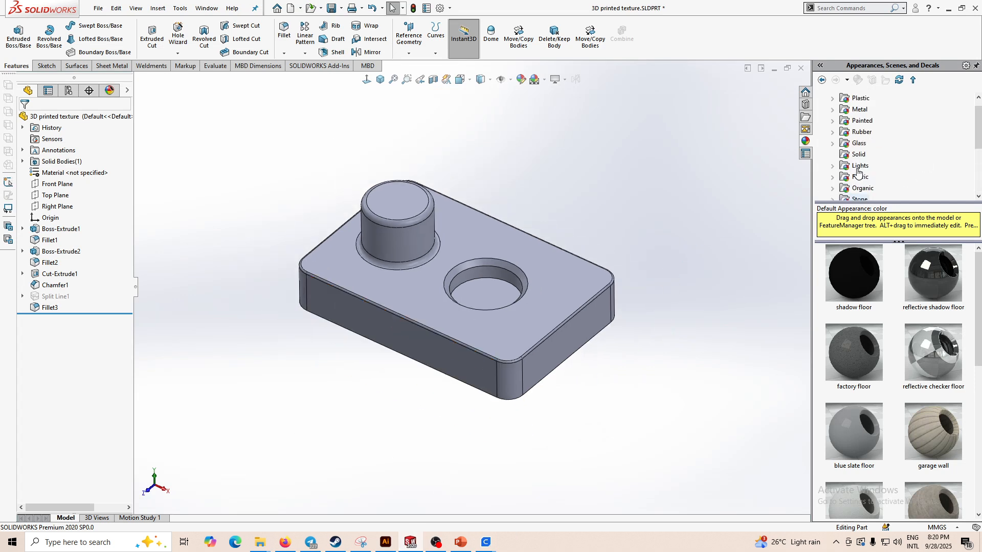
{"action": "left_click", "coordinate": [861, 109]}
{"action": "scroll", "coordinate": [859, 133], "scroll_direction": "down", "scroll_amount": 2}
{"action": "left_click", "coordinate": [871, 153]}
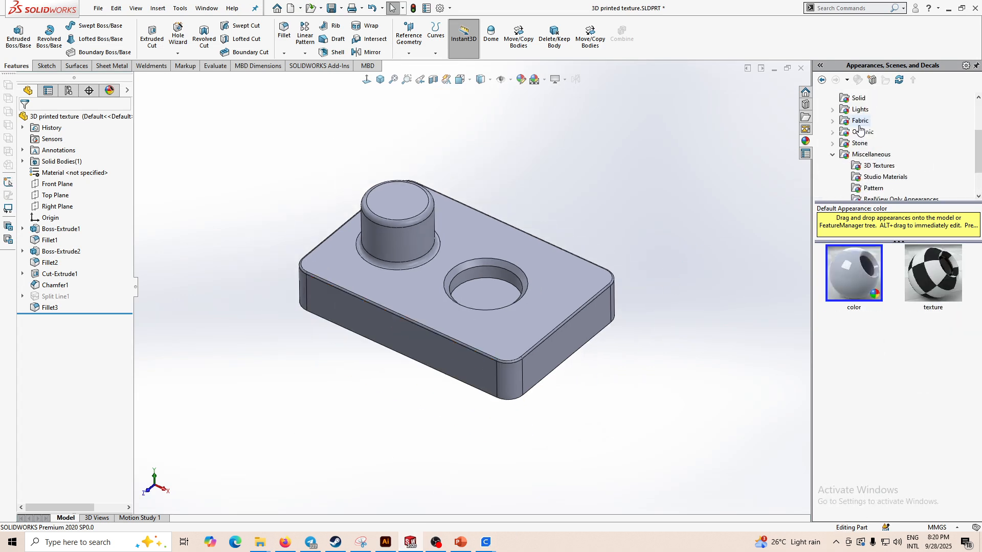
{"action": "left_click", "coordinate": [872, 80]}
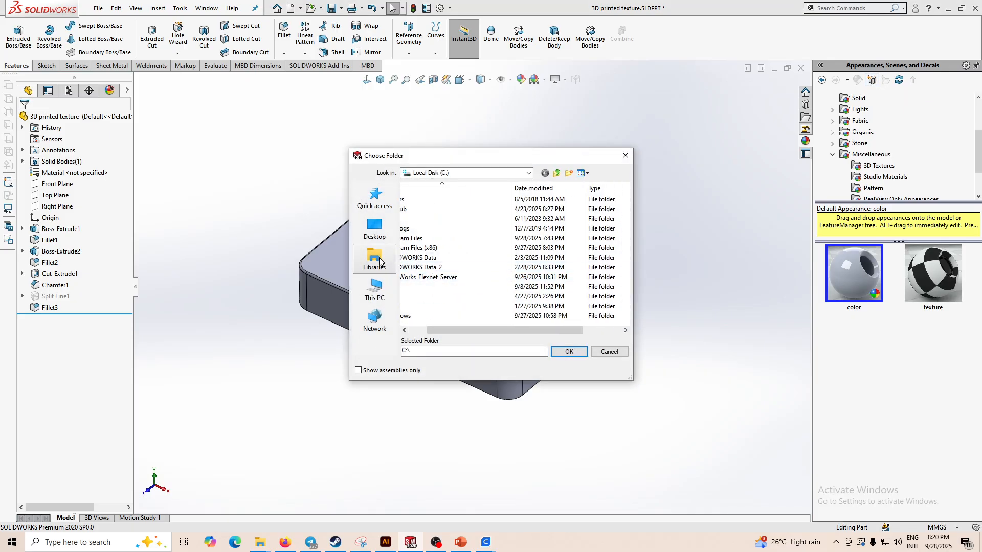
{"action": "left_click", "coordinate": [374, 289]}
{"action": "double_click", "coordinate": [467, 251]}
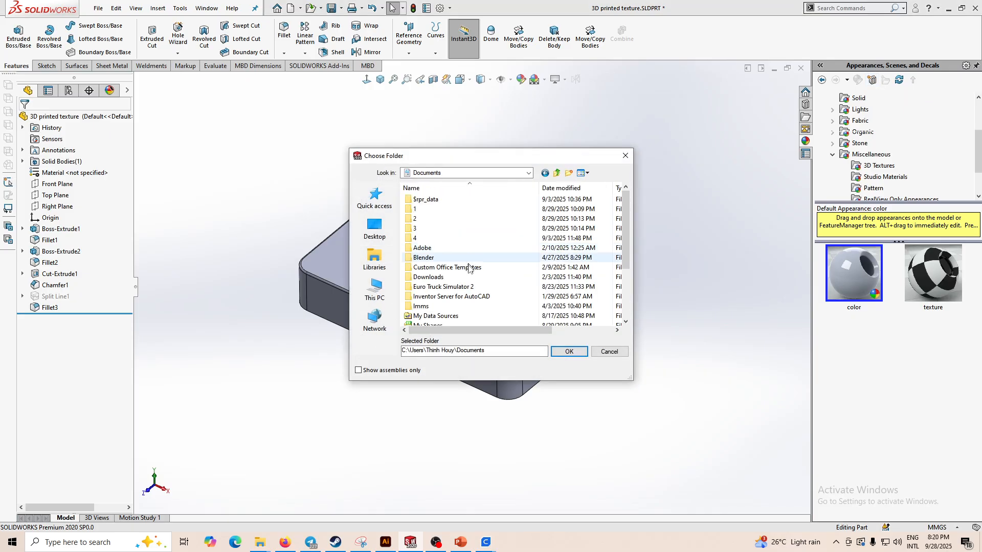
{"action": "scroll", "coordinate": [469, 268], "scroll_direction": "down", "scroll_amount": 3}
{"action": "double_click", "coordinate": [434, 321]}
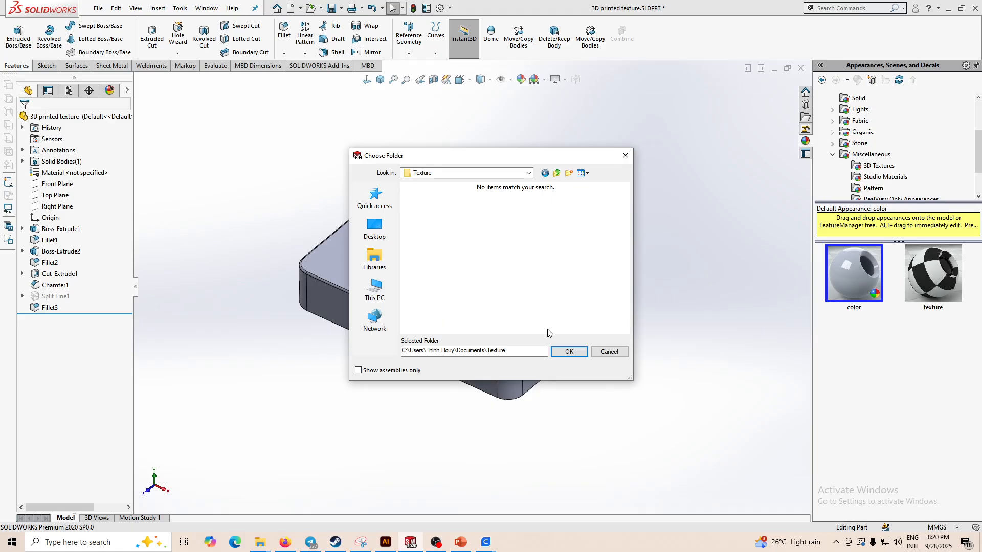
{"action": "left_click", "coordinate": [569, 351]}
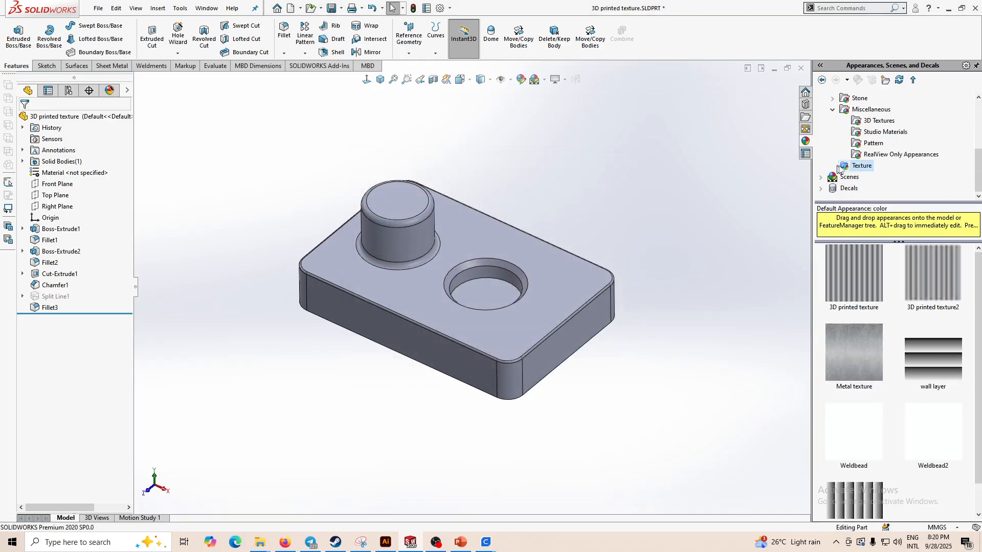
{"action": "left_click", "coordinate": [899, 81]}
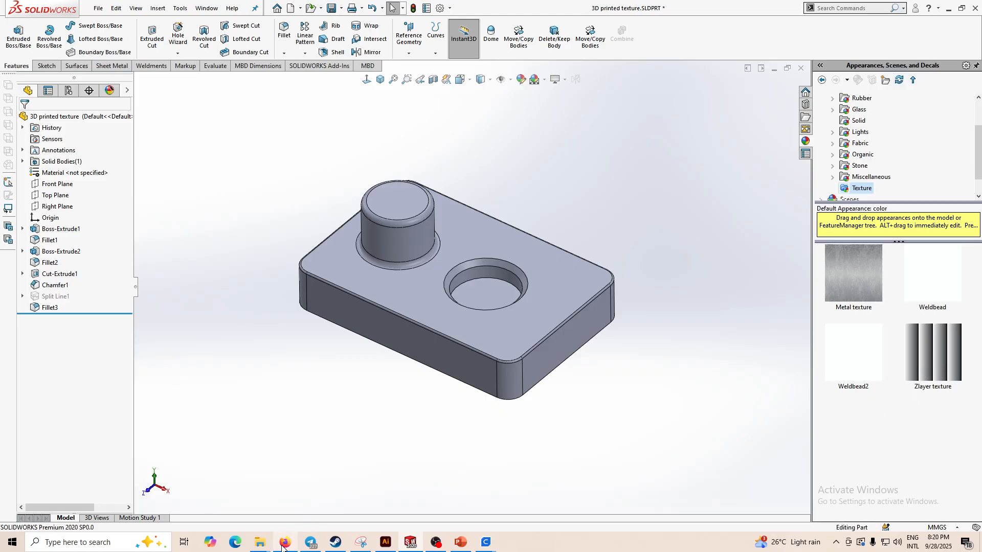
{"action": "mouse_move", "coordinate": [260, 542]}
{"action": "left_click", "coordinate": [269, 458]}
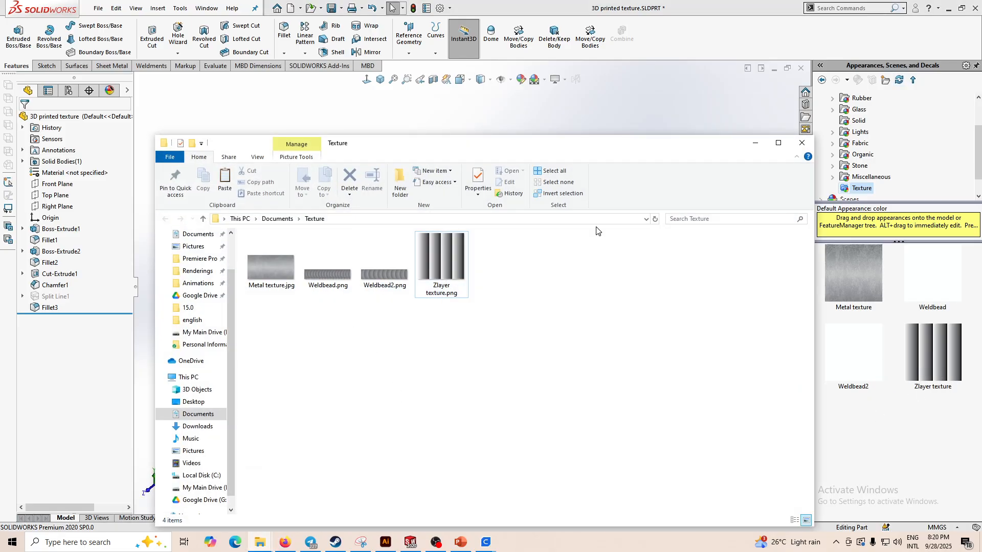
{"action": "left_click", "coordinate": [755, 143]}
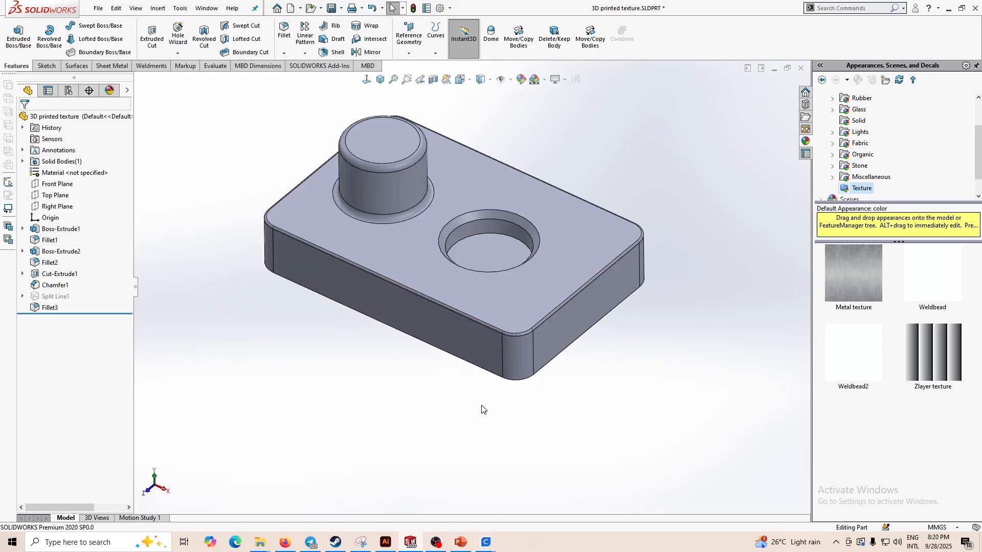
- Apply the Zlayer texture appearance from the Texture folder to one side face of the part
{"action": "scroll", "coordinate": [477, 409], "scroll_direction": "down", "scroll_amount": 2}
{"action": "scroll", "coordinate": [539, 318], "scroll_direction": "down", "scroll_amount": 1}
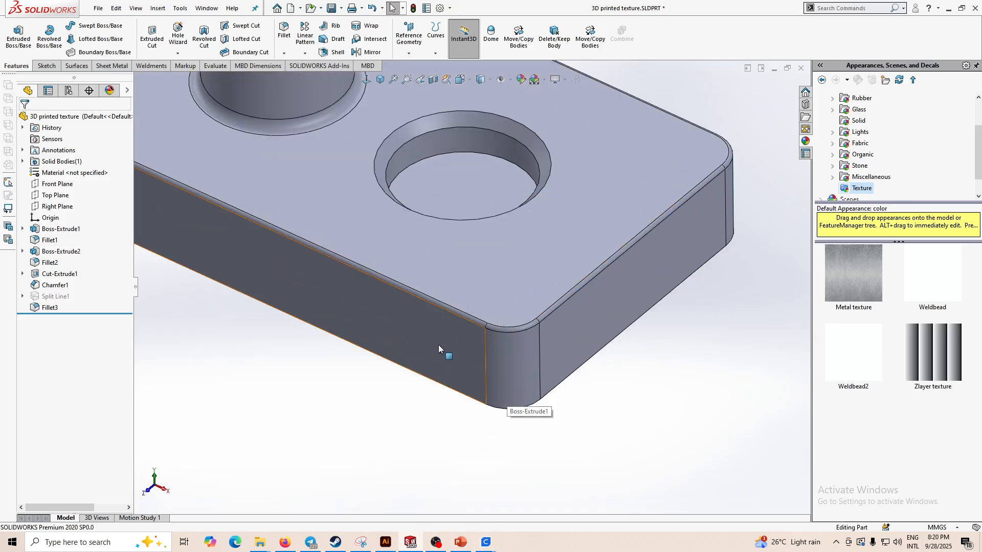
{"action": "scroll", "coordinate": [523, 339], "scroll_direction": "up", "scroll_amount": 1}
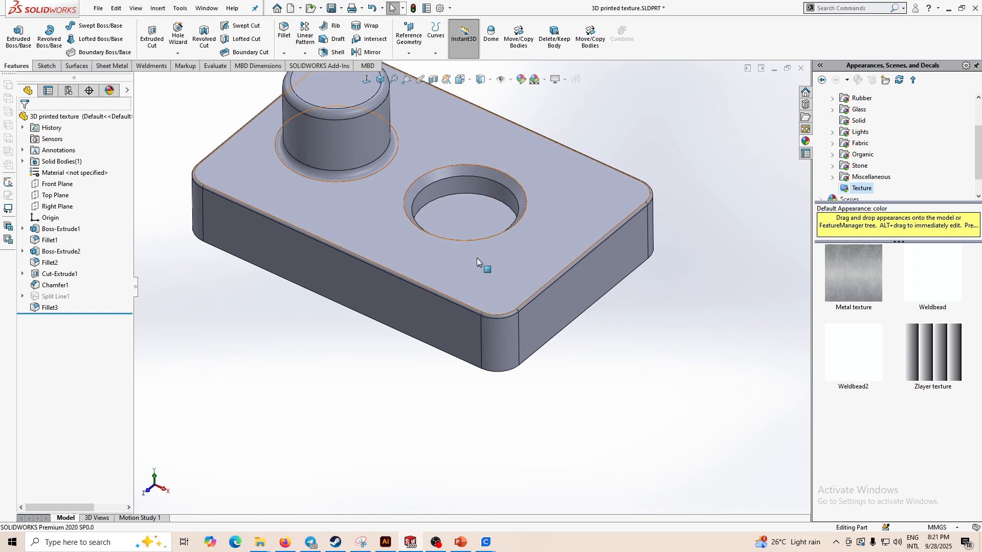
{"action": "scroll", "coordinate": [475, 276], "scroll_direction": "up", "scroll_amount": 2}
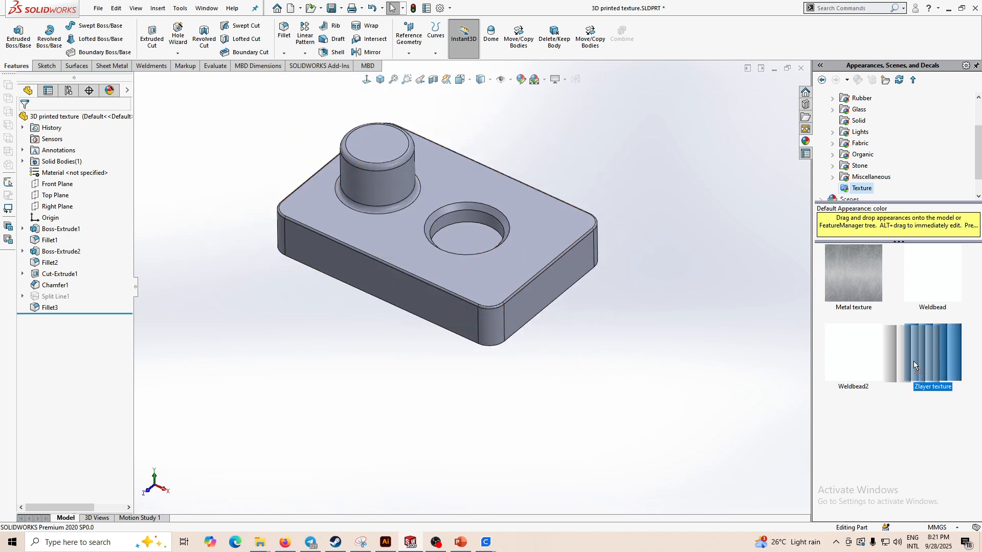
{"action": "left_click_drag", "start_coordinate": [913, 361], "coordinate": [530, 311]}
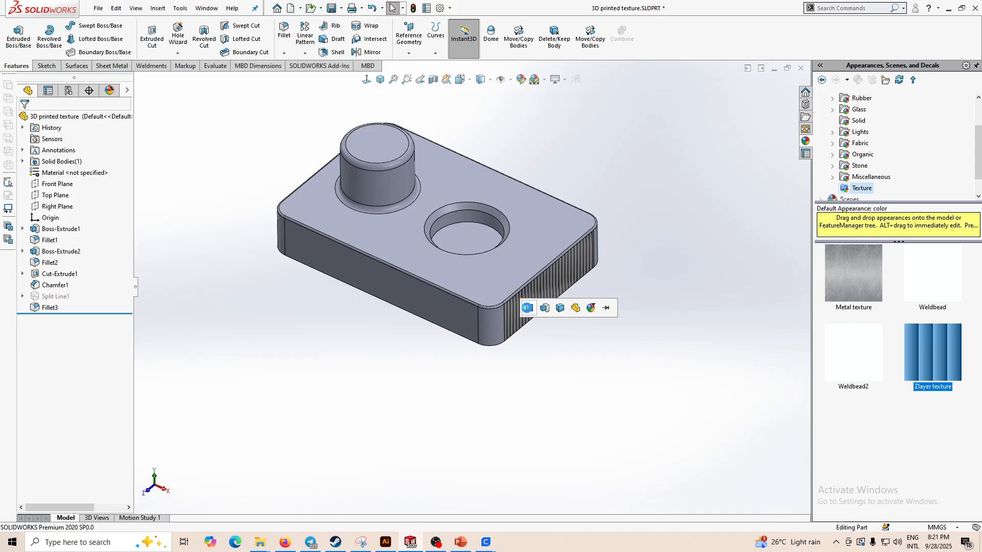
{"action": "left_click", "coordinate": [529, 307]}
- Open the zlayer texture appearance for editing and switch to its mapping settings
{"action": "left_click", "coordinate": [116, 94]}
{"action": "right_click", "coordinate": [66, 148]}
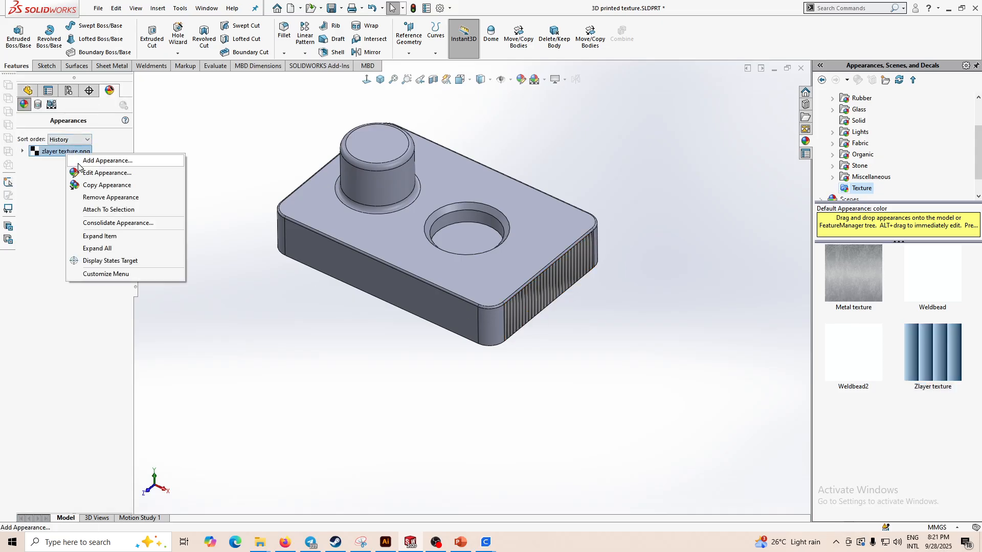
{"action": "left_click", "coordinate": [81, 171]}
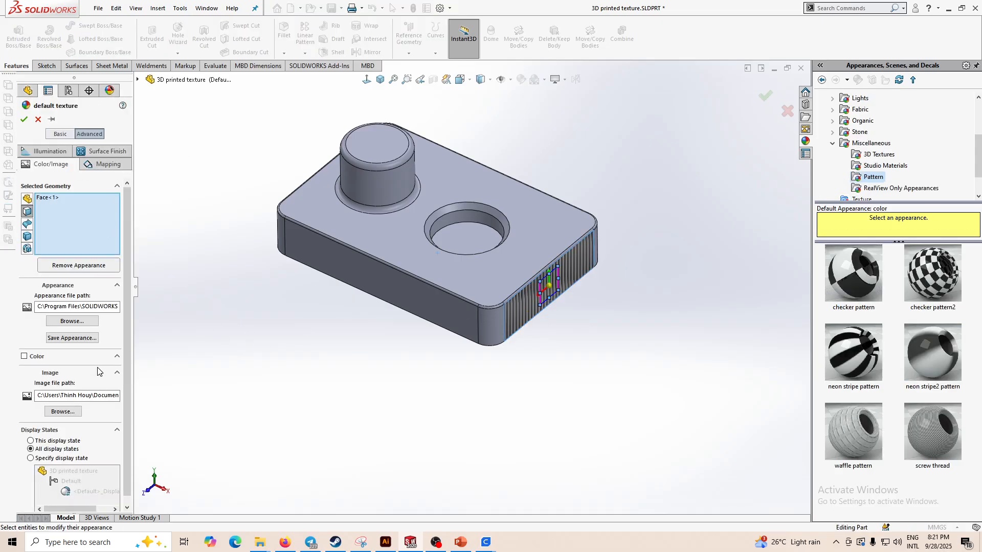
{"action": "left_click", "coordinate": [105, 165]}
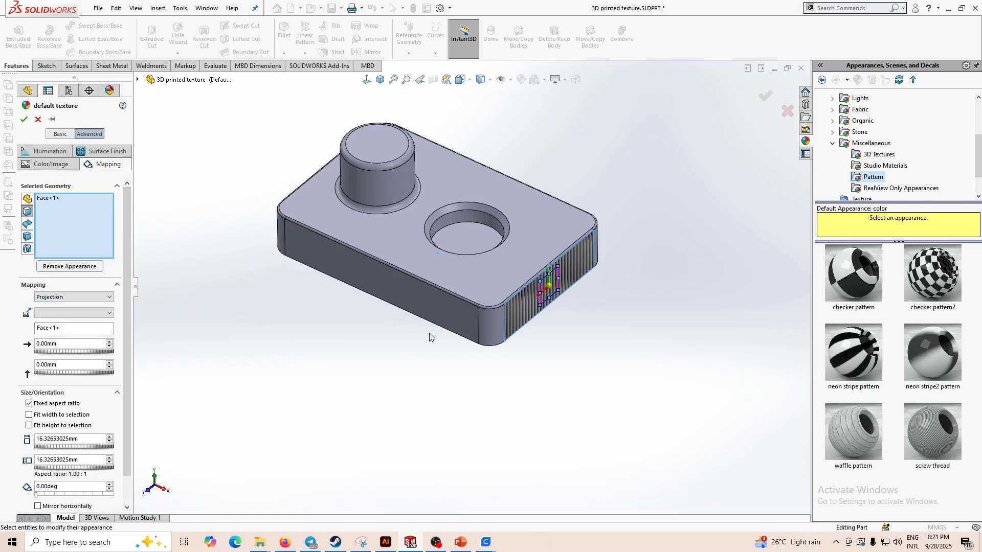
- Add all outer side faces, the boss wall and the hole wall to the appearance's selected geometry
{"action": "left_click", "coordinate": [489, 328]}
{"action": "left_click", "coordinate": [304, 240]}
{"action": "scroll", "coordinate": [303, 235], "scroll_direction": "down", "scroll_amount": 3}
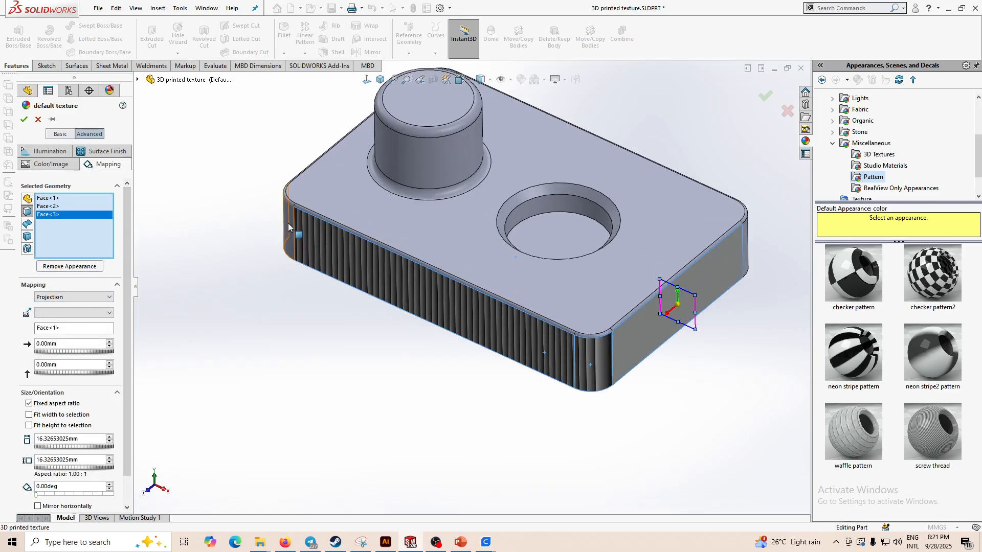
{"action": "left_click", "coordinate": [287, 225]}
{"action": "middle_click_drag", "start_coordinate": [288, 225], "coordinate": [739, 272]}
{"action": "left_click", "coordinate": [767, 246]}
{"action": "scroll", "coordinate": [767, 247], "scroll_direction": "up", "scroll_amount": 3}
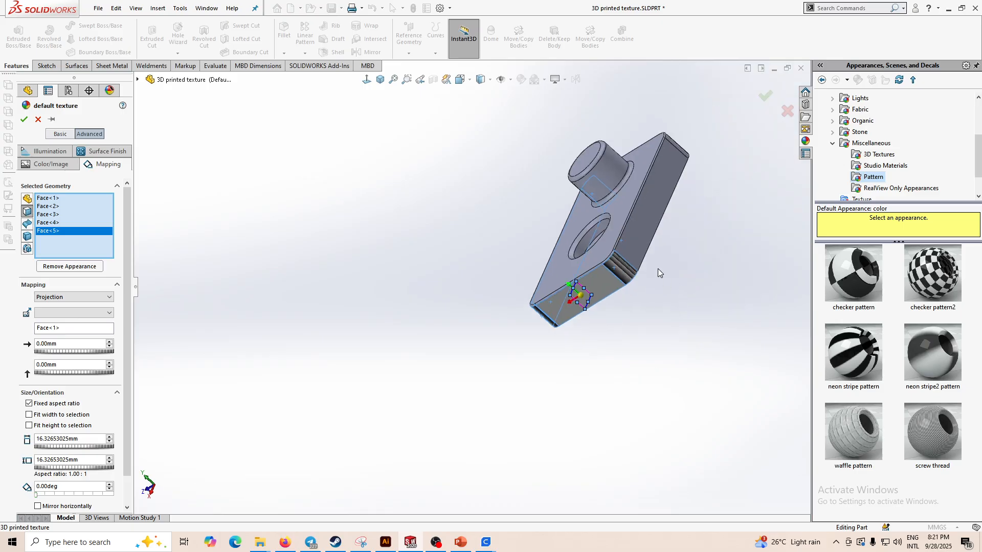
{"action": "left_click", "coordinate": [636, 250]}
{"action": "middle_click_drag", "start_coordinate": [635, 251], "coordinate": [656, 206]}
{"action": "left_click", "coordinate": [670, 204]}
{"action": "left_click", "coordinate": [649, 159]}
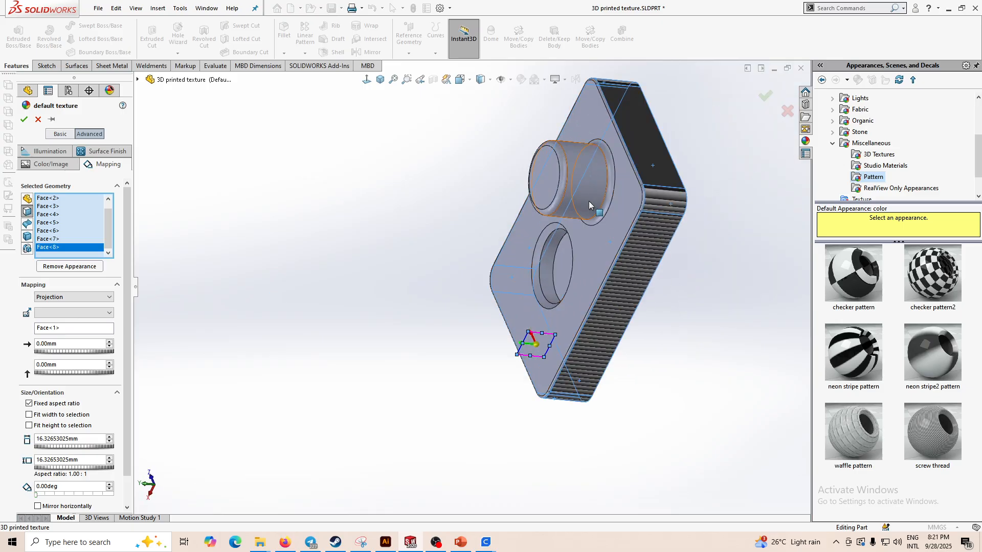
{"action": "middle_click_drag", "start_coordinate": [588, 201], "coordinate": [787, 121]}
{"action": "middle_click_drag", "start_coordinate": [548, 269], "coordinate": [456, 241]}
{"action": "left_click", "coordinate": [458, 237]}
{"action": "middle_click_drag", "start_coordinate": [495, 321], "coordinate": [484, 309]}
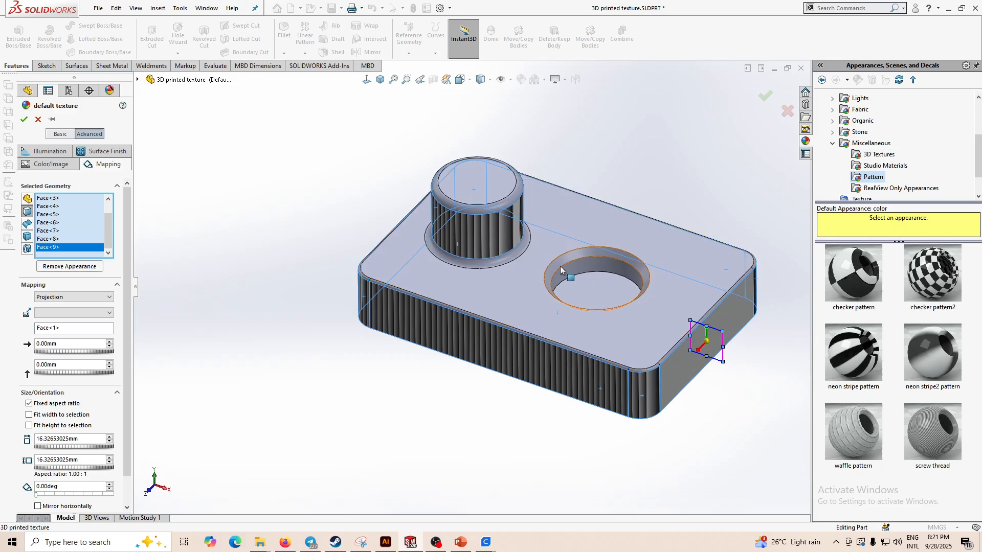
{"action": "left_click", "coordinate": [591, 263]}
{"action": "middle_click_drag", "start_coordinate": [591, 263], "coordinate": [516, 262]}
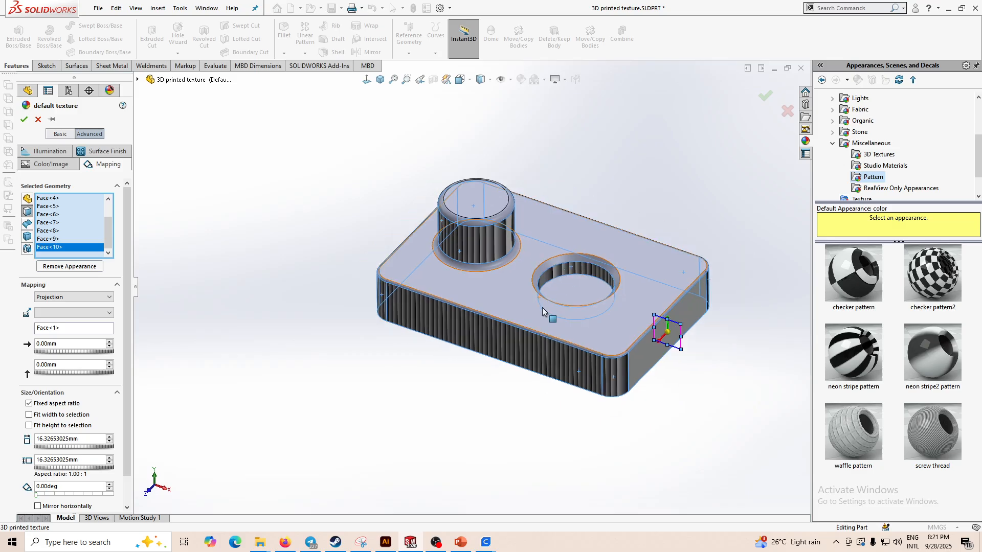
{"action": "left_click", "coordinate": [460, 264]}
{"action": "scroll", "coordinate": [448, 192], "scroll_direction": "down", "scroll_amount": 2}
{"action": "left_click", "coordinate": [450, 229]}
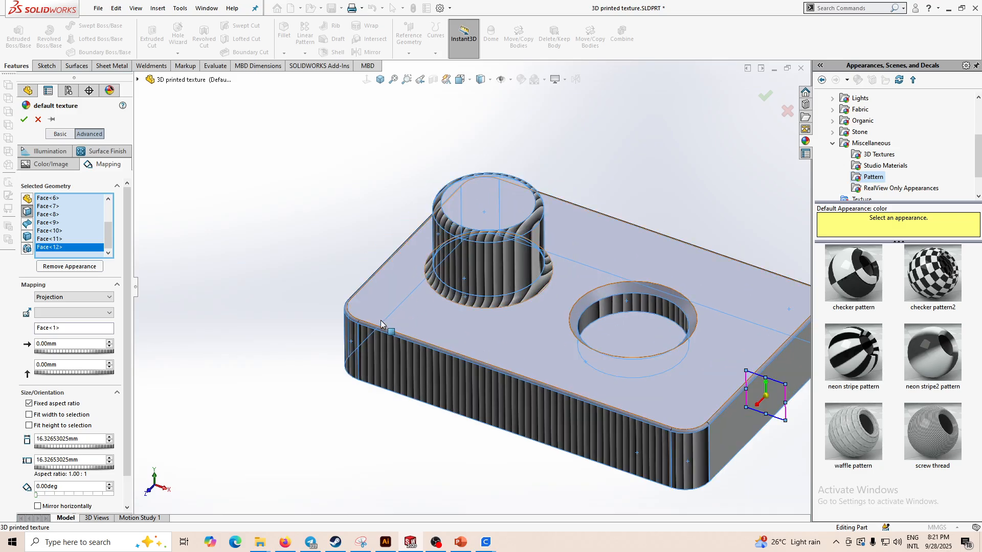
{"action": "left_click", "coordinate": [358, 326]}
{"action": "left_click", "coordinate": [355, 319]}
{"action": "scroll", "coordinate": [355, 317], "scroll_direction": "down", "scroll_amount": 3}
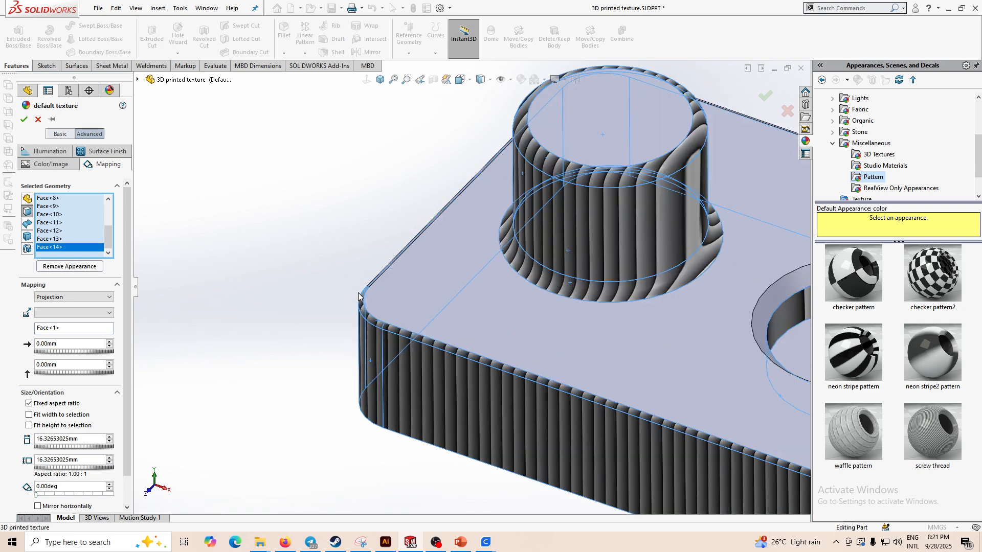
{"action": "middle_click_drag", "start_coordinate": [354, 294], "coordinate": [564, 272]}
{"action": "left_click", "coordinate": [370, 266]}
{"action": "scroll", "coordinate": [369, 266], "scroll_direction": "up", "scroll_amount": 4}
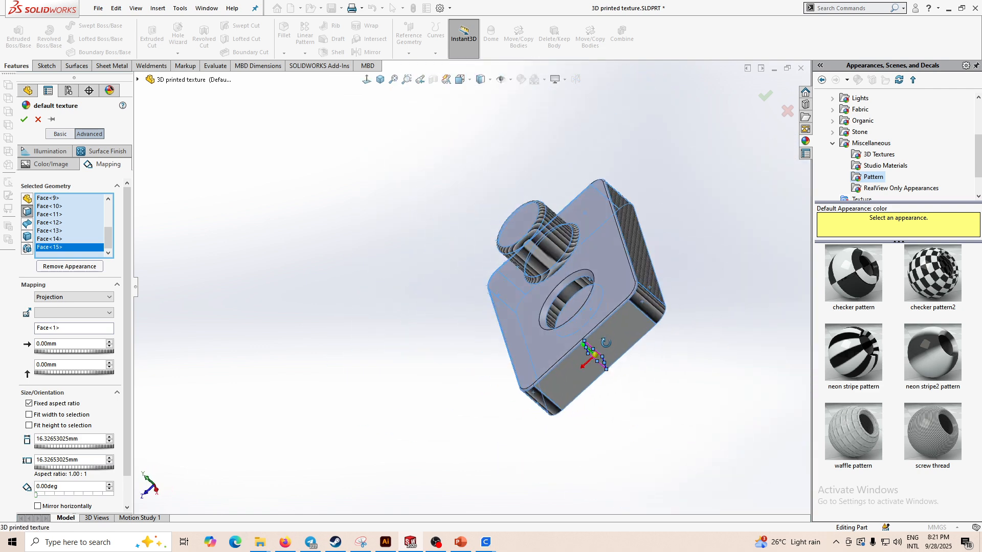
{"action": "scroll", "coordinate": [563, 272], "scroll_direction": "down", "scroll_amount": 2}
{"action": "scroll", "coordinate": [579, 266], "scroll_direction": "down", "scroll_amount": 2}
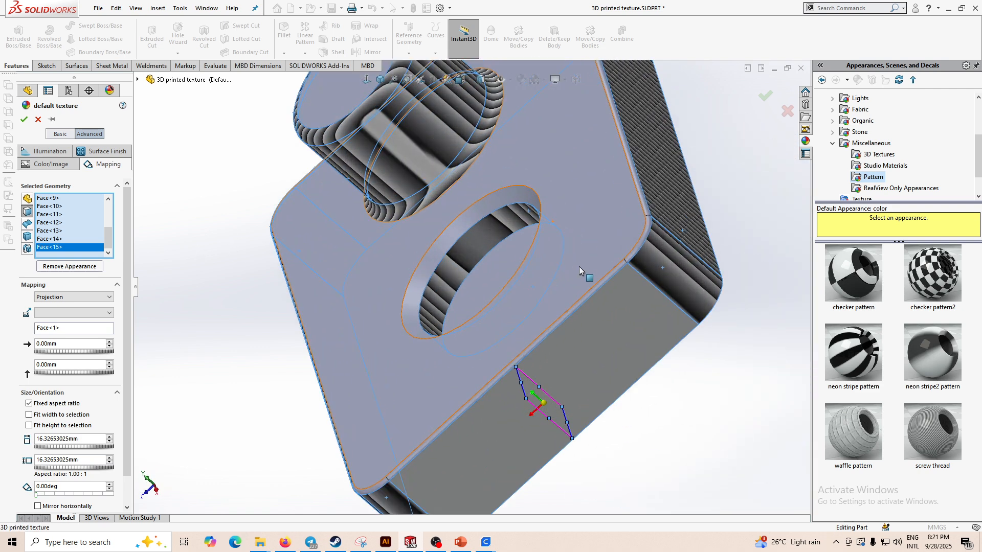
{"action": "left_click", "coordinate": [591, 291]}
{"action": "left_click", "coordinate": [642, 206]}
{"action": "scroll", "coordinate": [644, 206], "scroll_direction": "up", "scroll_amount": 3}
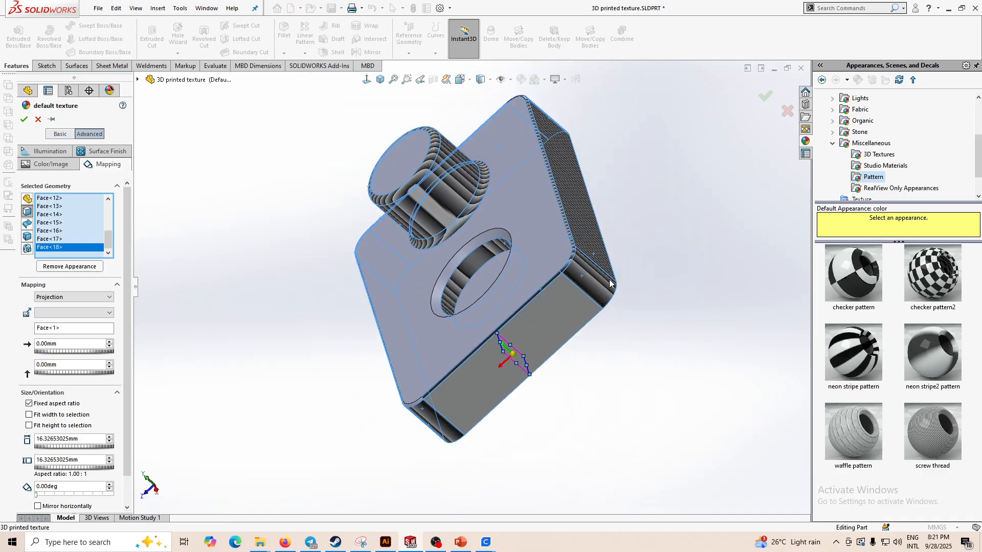
{"action": "middle_click_drag", "start_coordinate": [609, 281], "coordinate": [667, 251]}
{"action": "scroll", "coordinate": [499, 360], "scroll_direction": "down", "scroll_amount": 2}
{"action": "left_click", "coordinate": [498, 341]}
{"action": "scroll", "coordinate": [498, 340], "scroll_direction": "up", "scroll_amount": 4}
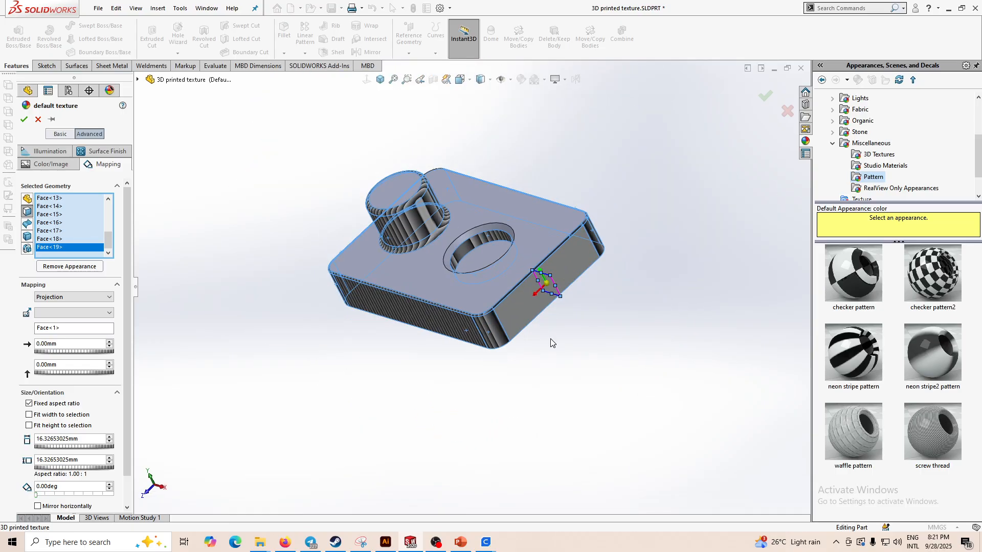
- Set the texture mapping rotation to 90 degrees so the lines run horizontally
{"action": "middle_click_drag", "start_coordinate": [552, 342], "coordinate": [581, 318]}
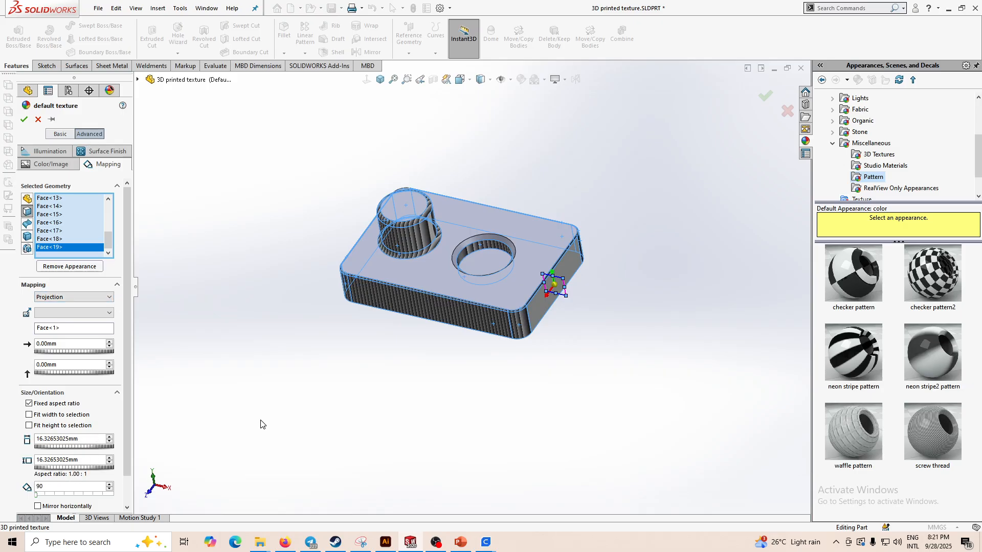
{"action": "scroll", "coordinate": [379, 339], "scroll_direction": "down", "scroll_amount": 5}
{"action": "middle_click_drag", "start_coordinate": [450, 327], "coordinate": [545, 259]}
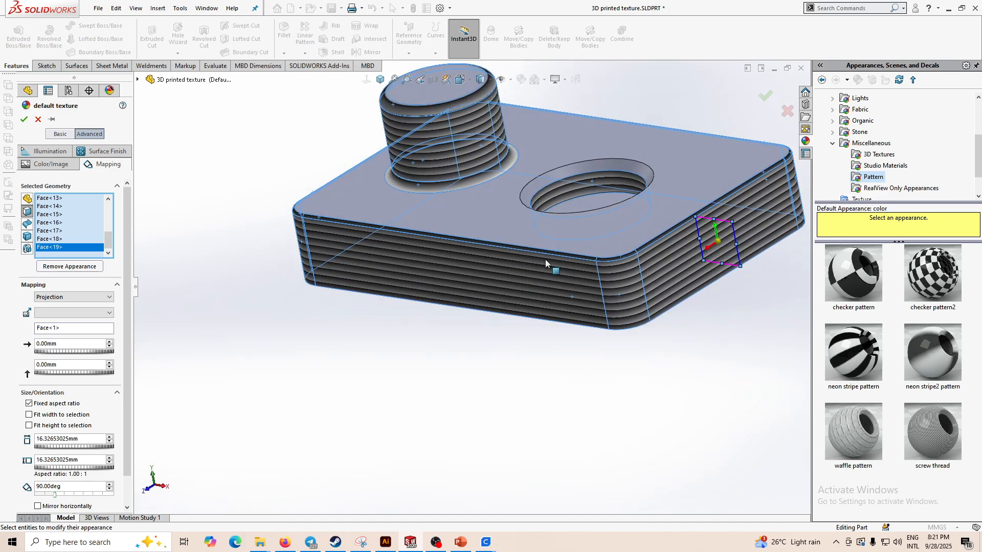
- Set the texture mapping size to 3 mm
{"action": "scroll", "coordinate": [545, 260], "scroll_direction": "up", "scroll_amount": 3}
{"action": "scroll", "coordinate": [658, 224], "scroll_direction": "down", "scroll_amount": 5}
{"action": "scroll", "coordinate": [355, 198], "scroll_direction": "up", "scroll_amount": 4}
{"action": "middle_click_drag", "start_coordinate": [225, 222], "coordinate": [346, 357]}
{"action": "scroll", "coordinate": [301, 319], "scroll_direction": "down", "scroll_amount": 3}
{"action": "middle_click_drag", "start_coordinate": [361, 289], "coordinate": [315, 360]}
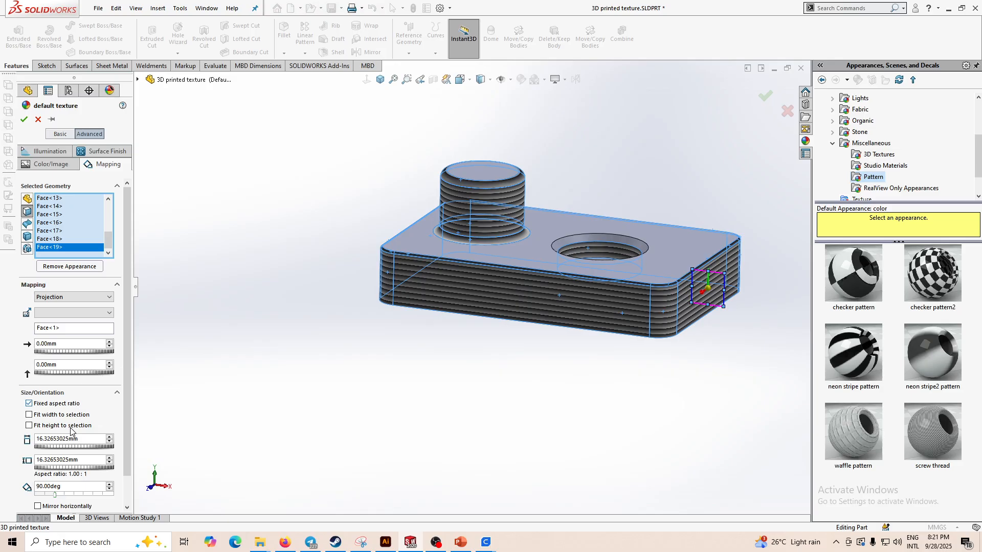
{"action": "left_click_drag", "start_coordinate": [82, 440], "coordinate": [1, 447]}
{"action": "type", "text": "3"}
{"action": "key", "text": "Return"}
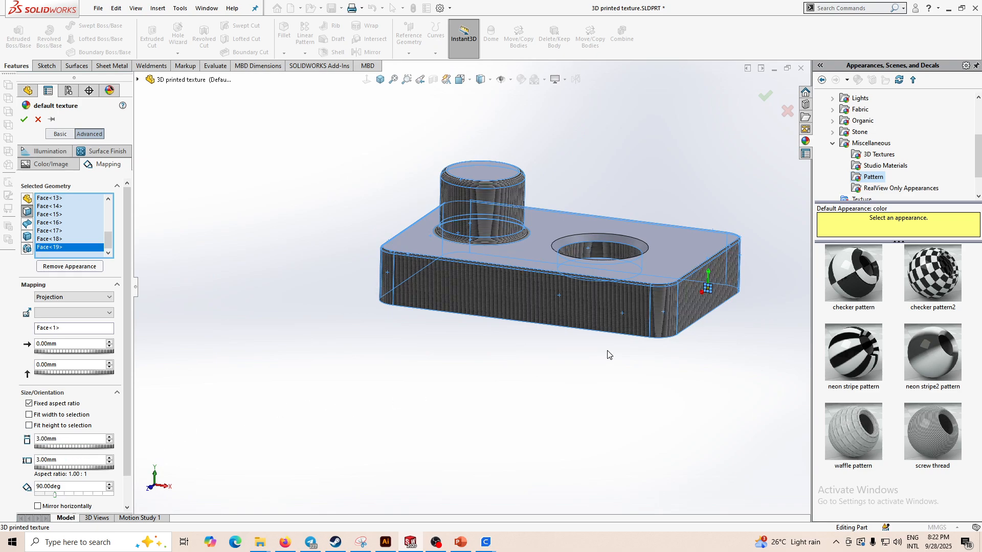
- Inspect the layer lines up close and compare them with the sliced model's layer view in UltiMaker Cura
{"action": "scroll", "coordinate": [609, 353], "scroll_direction": "down", "scroll_amount": 5}
{"action": "scroll", "coordinate": [670, 276], "scroll_direction": "up", "scroll_amount": 2}
{"action": "scroll", "coordinate": [573, 268], "scroll_direction": "down", "scroll_amount": 4}
{"action": "scroll", "coordinate": [479, 286], "scroll_direction": "up", "scroll_amount": 4}
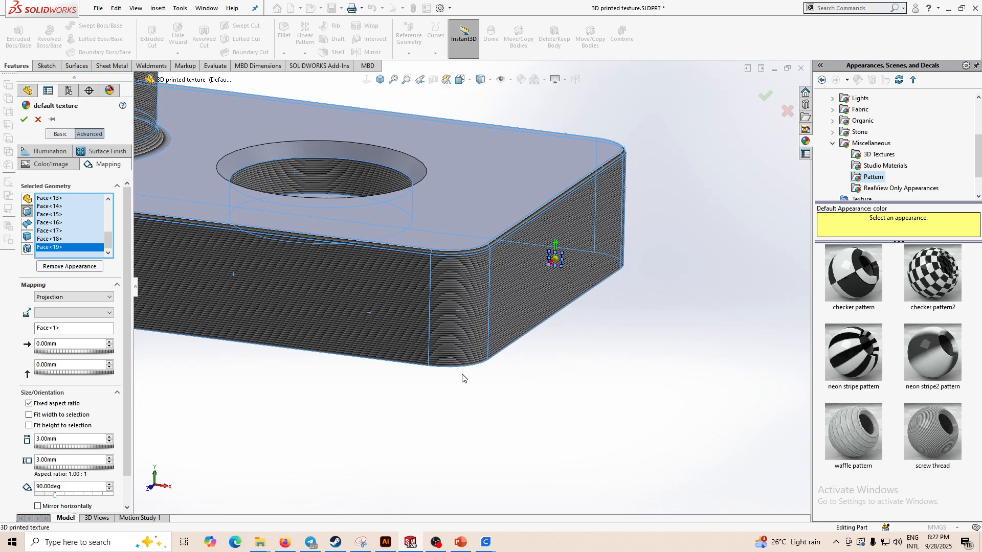
{"action": "mouse_move", "coordinate": [491, 548]}
{"action": "left_click", "coordinate": [625, 504]}
{"action": "scroll", "coordinate": [578, 352], "scroll_direction": "up", "scroll_amount": 5}
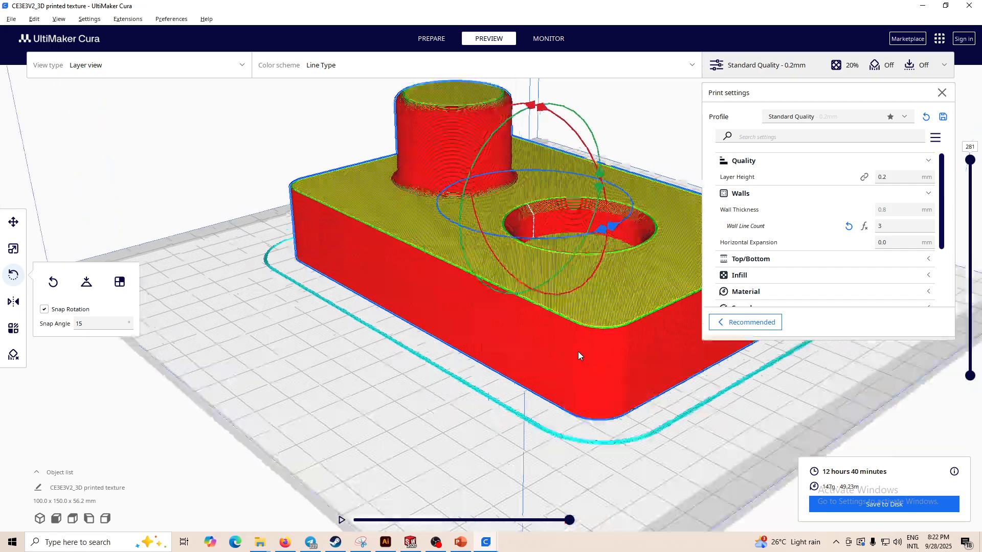
{"action": "scroll", "coordinate": [574, 383], "scroll_direction": "up", "scroll_amount": 5}
{"action": "scroll", "coordinate": [401, 425], "scroll_direction": "down", "scroll_amount": 4}
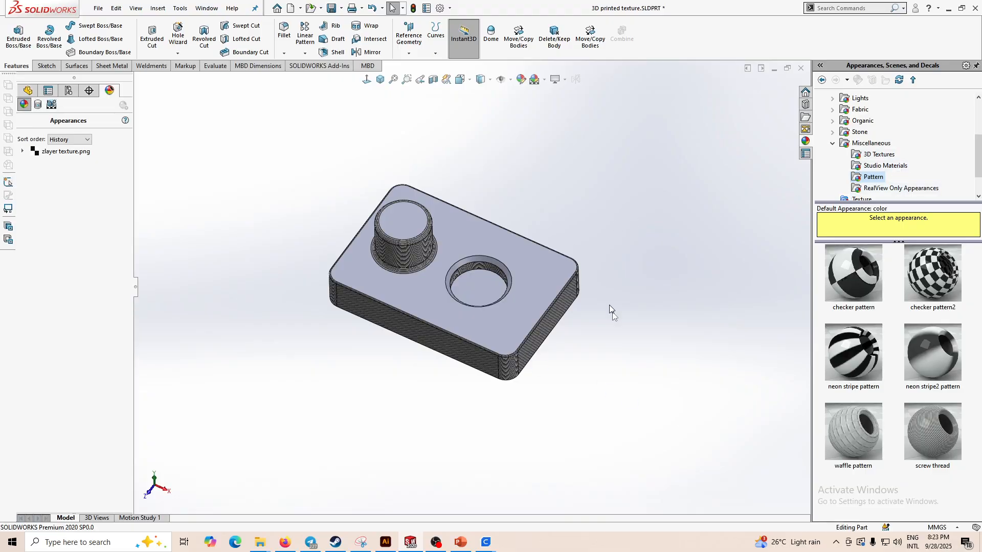
- Apply the Zlayer texture appearance to the part's top face
{"action": "scroll", "coordinate": [508, 279], "scroll_direction": "down", "scroll_amount": 2}
{"action": "middle_click_drag", "start_coordinate": [508, 276], "coordinate": [500, 234]}
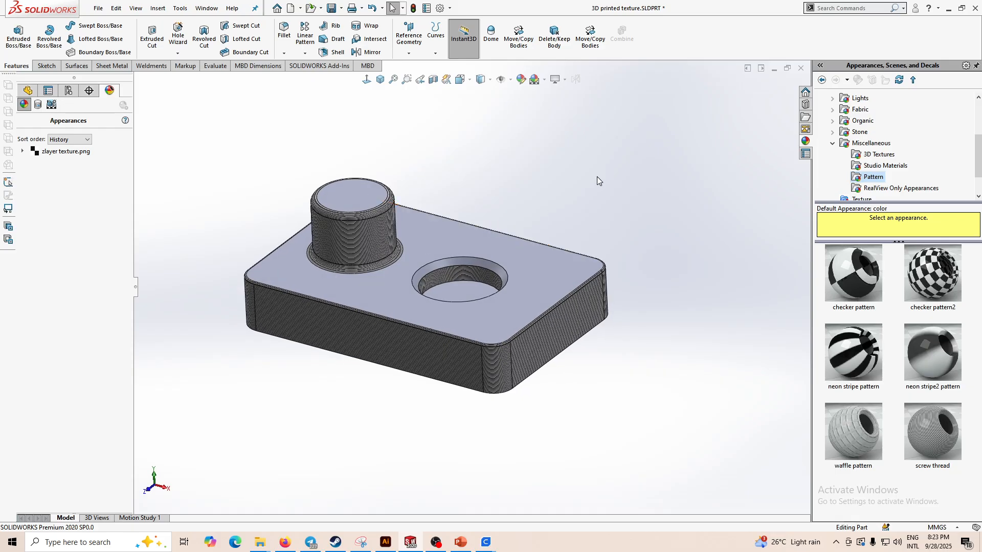
{"action": "middle_click_drag", "start_coordinate": [462, 334], "coordinate": [379, 297]}
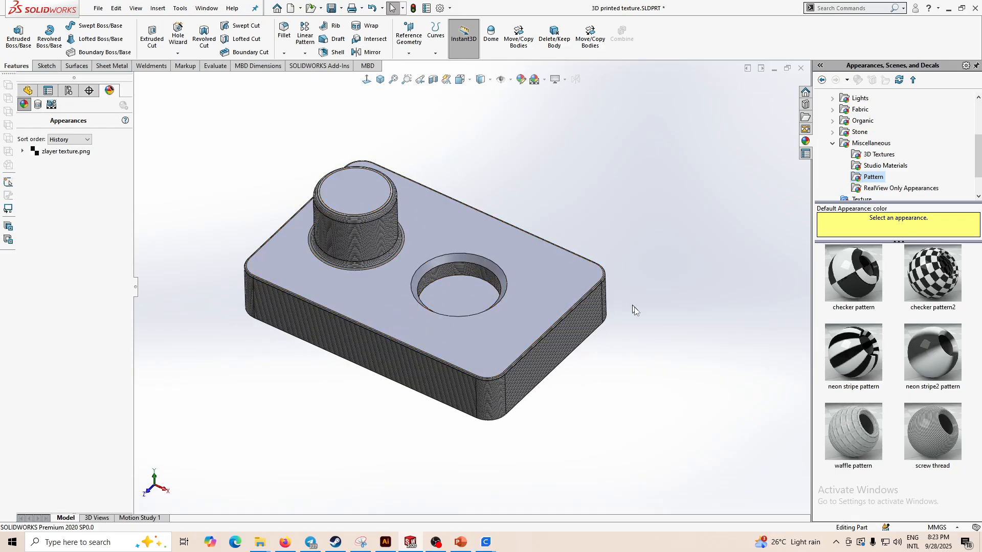
{"action": "middle_click_drag", "start_coordinate": [634, 307], "coordinate": [669, 390]}
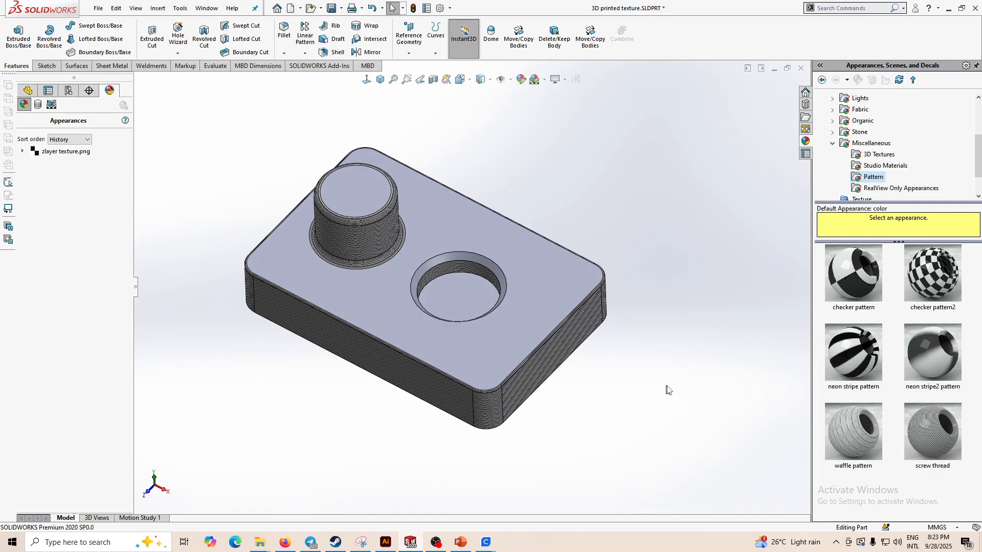
{"action": "scroll", "coordinate": [857, 187], "scroll_direction": "down", "scroll_amount": 1}
{"action": "left_click", "coordinate": [859, 166]}
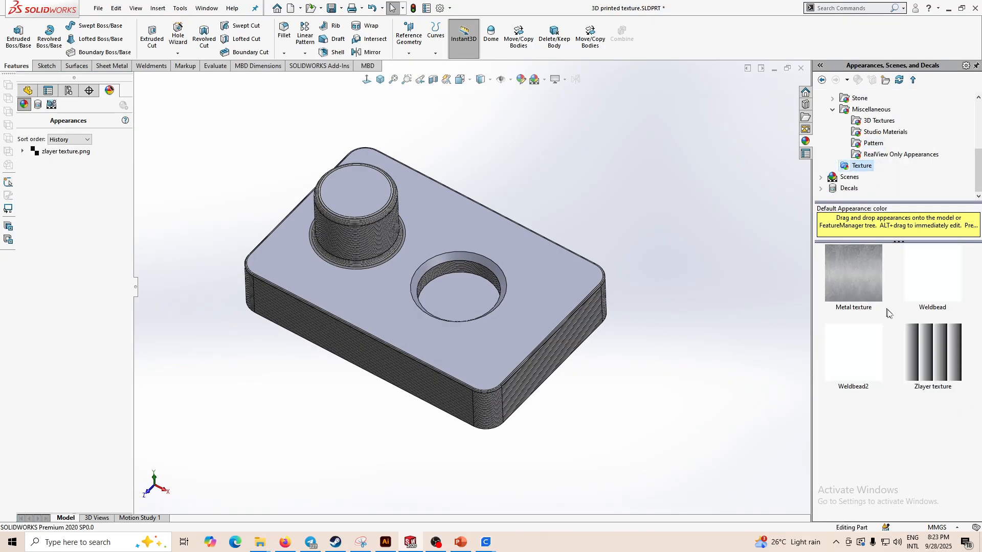
{"action": "left_click_drag", "start_coordinate": [937, 366], "coordinate": [475, 352]}
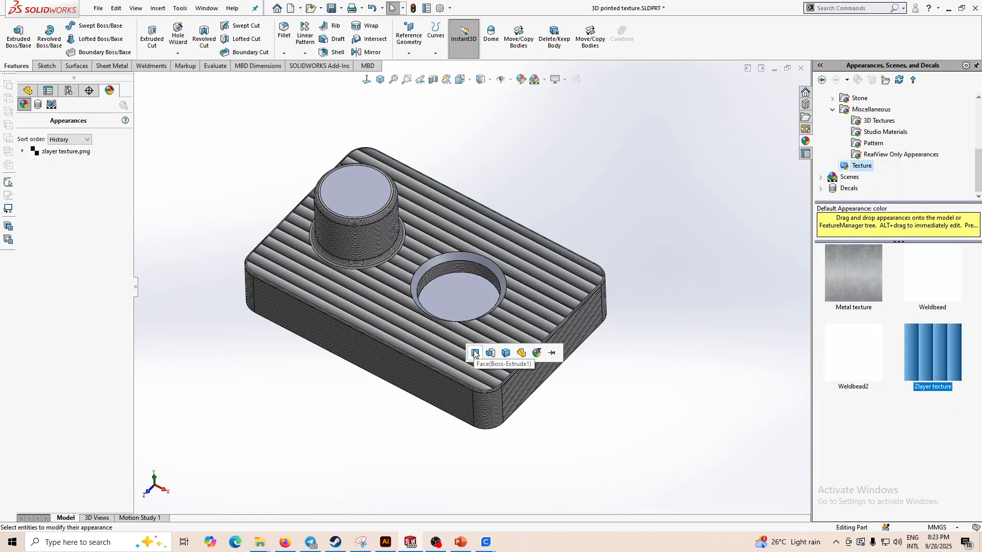
{"action": "left_click", "coordinate": [476, 353]}
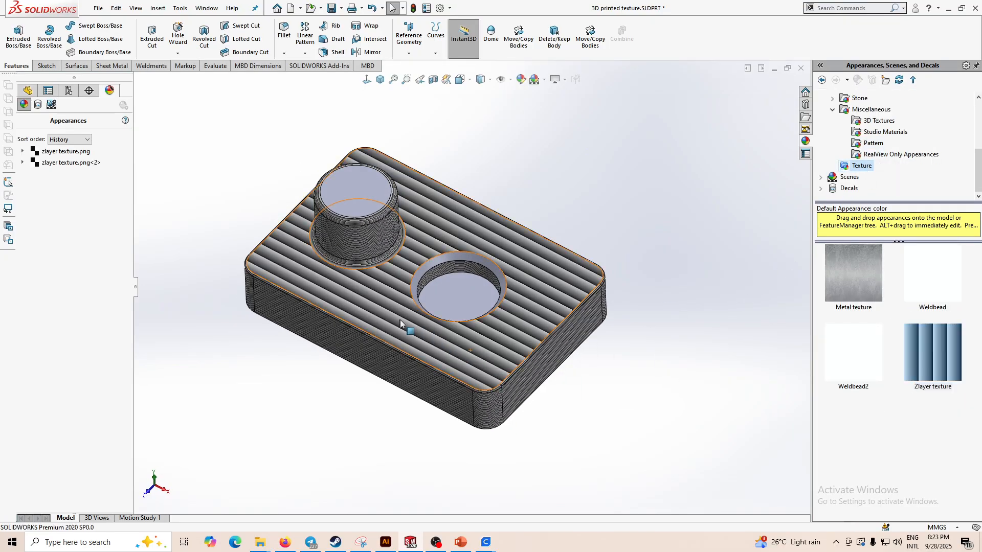
- Edit the top-face texture's mapping and set its rotation to 45 degrees
{"action": "right_click", "coordinate": [73, 162]}
{"action": "left_click", "coordinate": [81, 167]}
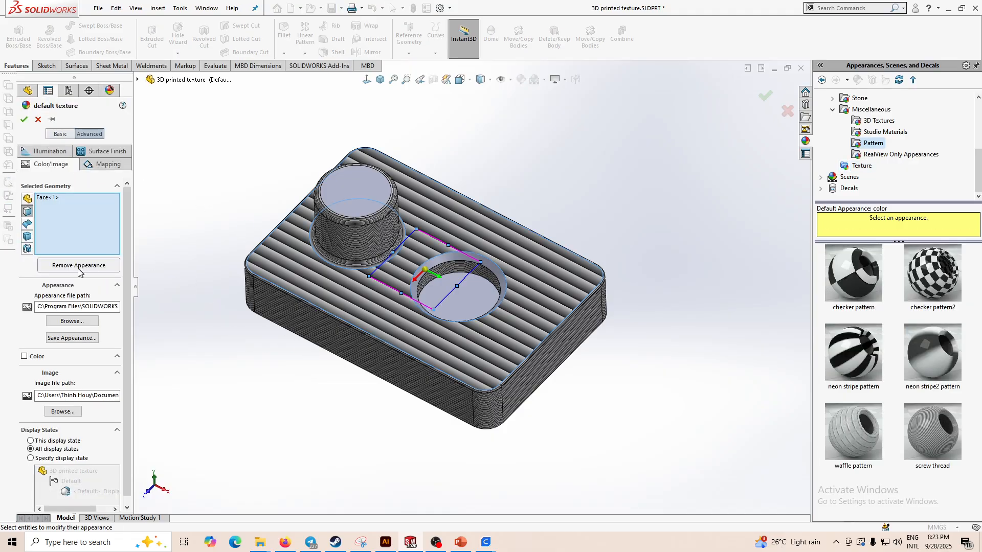
{"action": "left_click", "coordinate": [100, 163]}
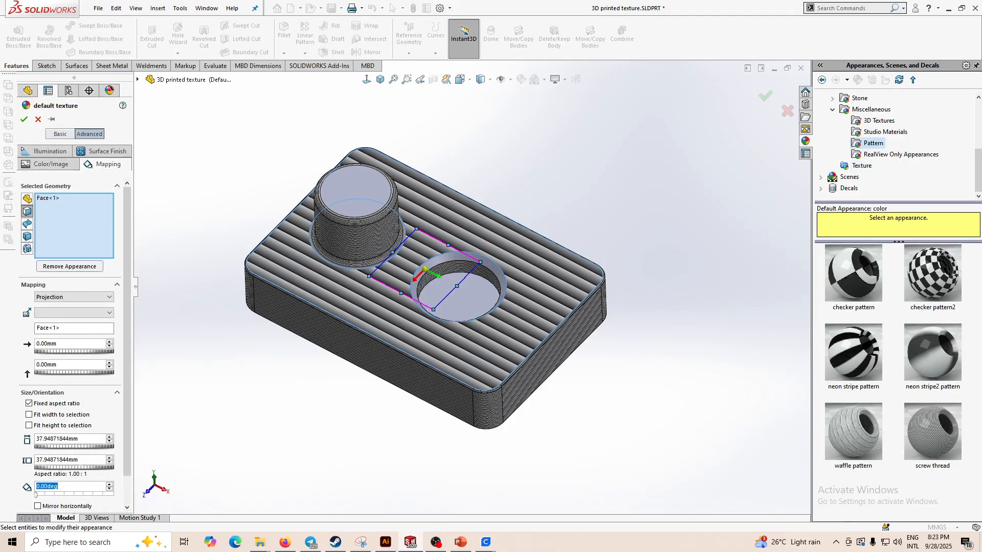
{"action": "type", "text": "45"}
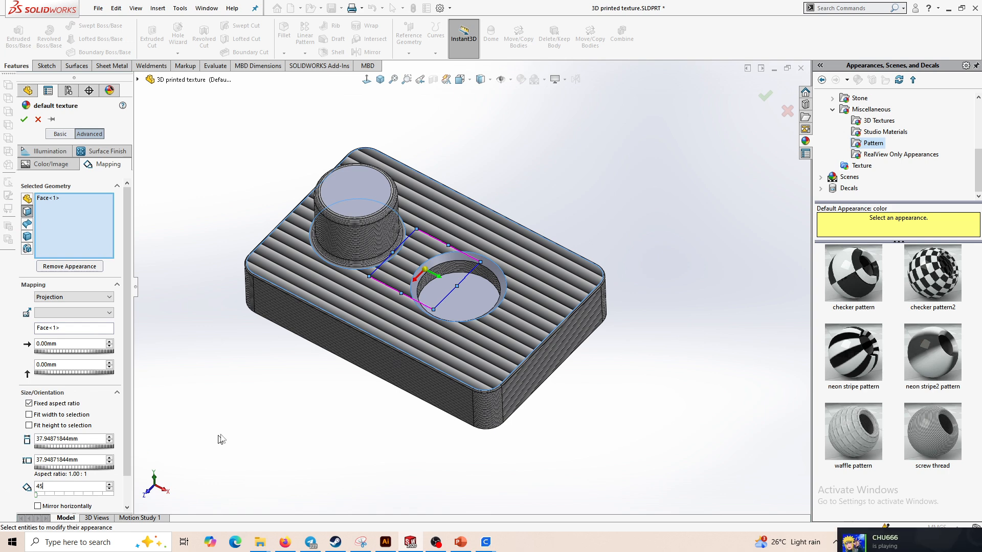
{"action": "key", "text": "Return"}
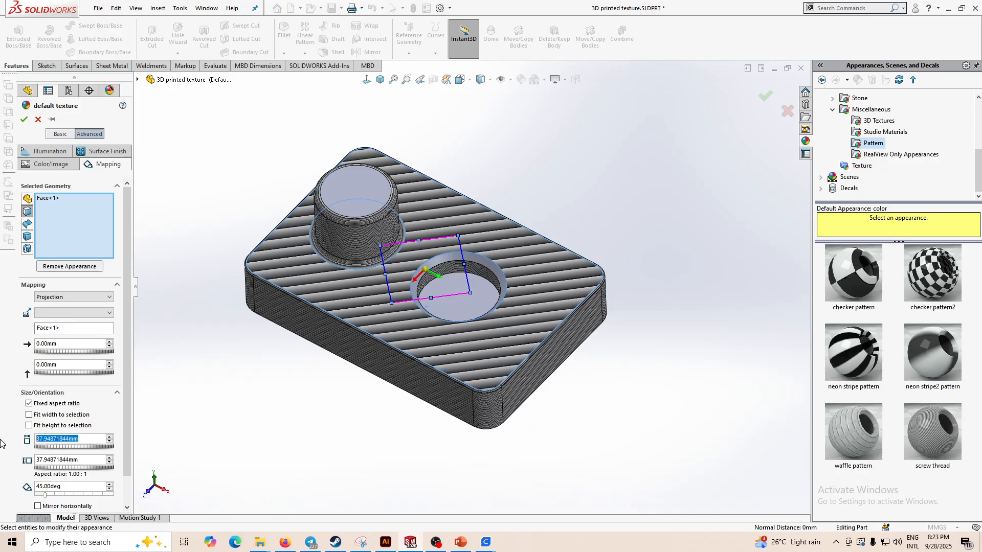
- Set the top-face texture's mapping size to 3 mm
{"action": "key", "text": "Return"}
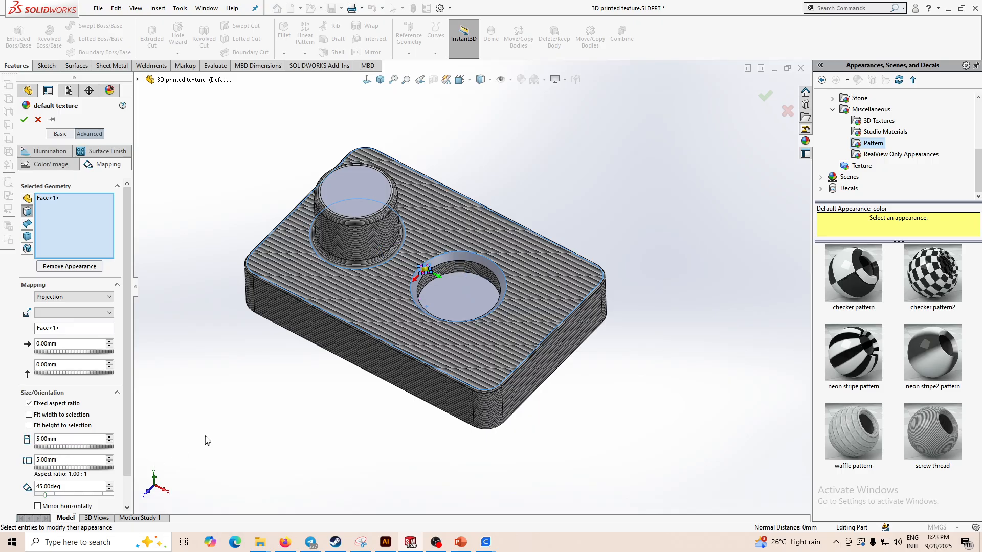
{"action": "scroll", "coordinate": [498, 405], "scroll_direction": "down", "scroll_amount": 6}
{"action": "scroll", "coordinate": [486, 355], "scroll_direction": "down", "scroll_amount": 2}
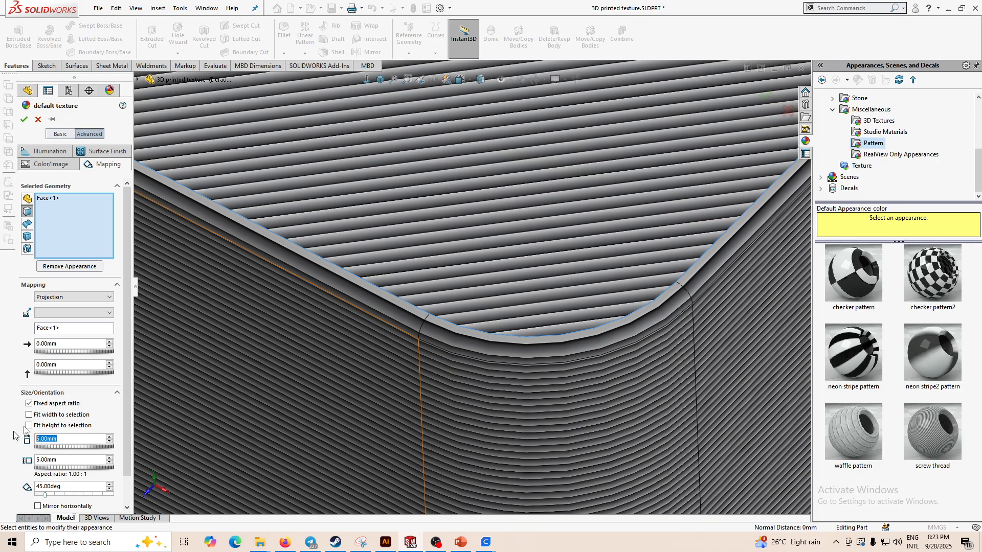
{"action": "type", "text": "3"}
{"action": "key", "text": "Return"}
- Add three more faces, including the boss and hole faces, to the top-face texture's selected geometry
{"action": "scroll", "coordinate": [401, 399], "scroll_direction": "up", "scroll_amount": 4}
{"action": "scroll", "coordinate": [481, 321], "scroll_direction": "down", "scroll_amount": 3}
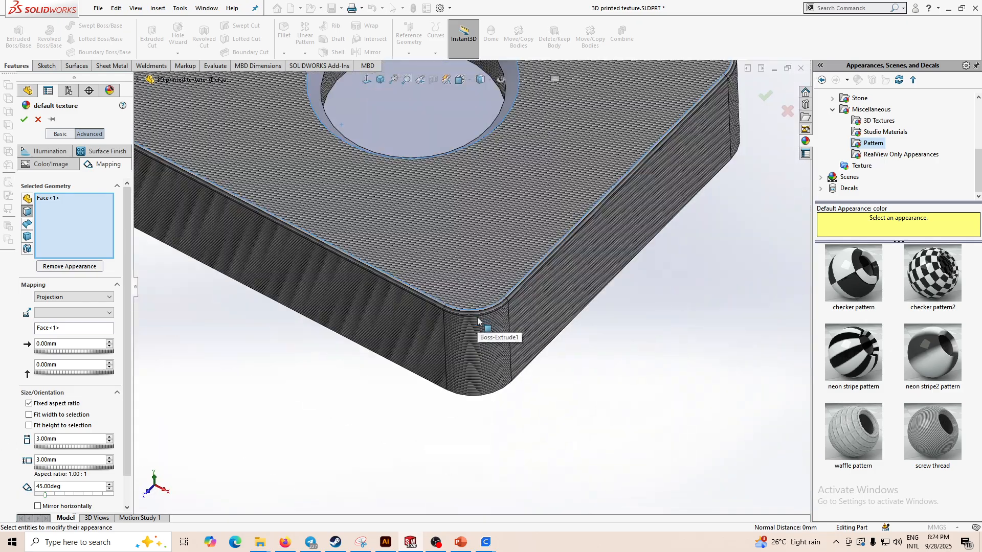
{"action": "scroll", "coordinate": [477, 320], "scroll_direction": "up", "scroll_amount": 8}
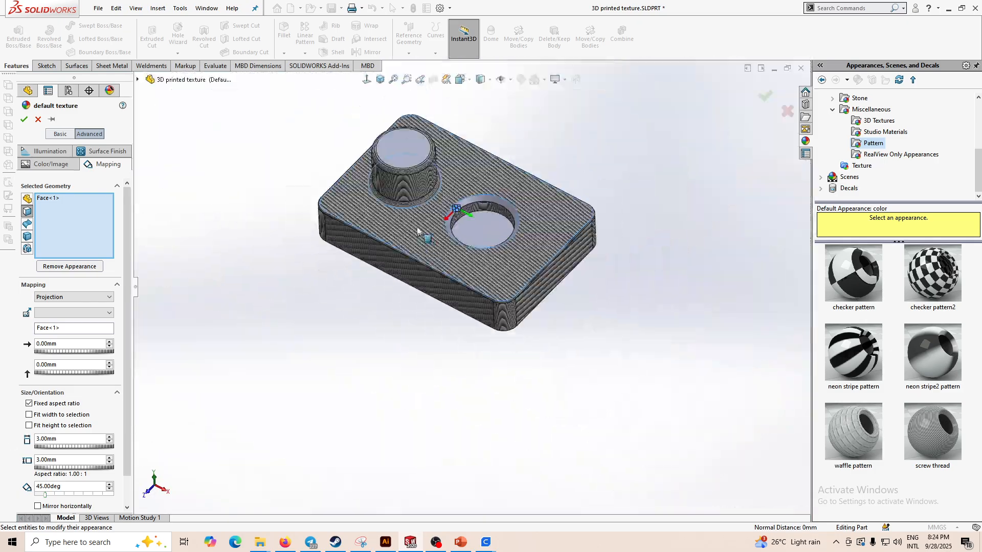
{"action": "scroll", "coordinate": [418, 231], "scroll_direction": "down", "scroll_amount": 5}
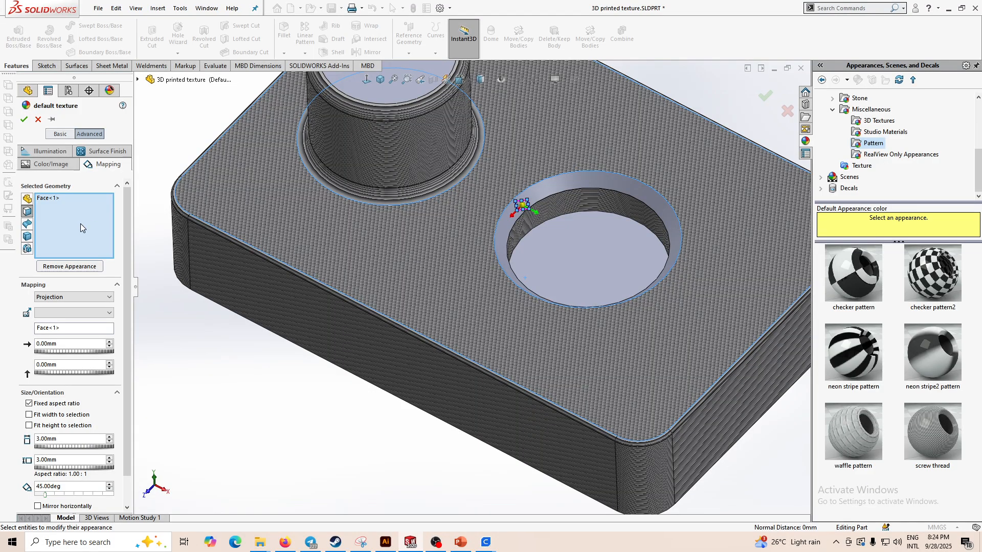
{"action": "left_click", "coordinate": [555, 274]}
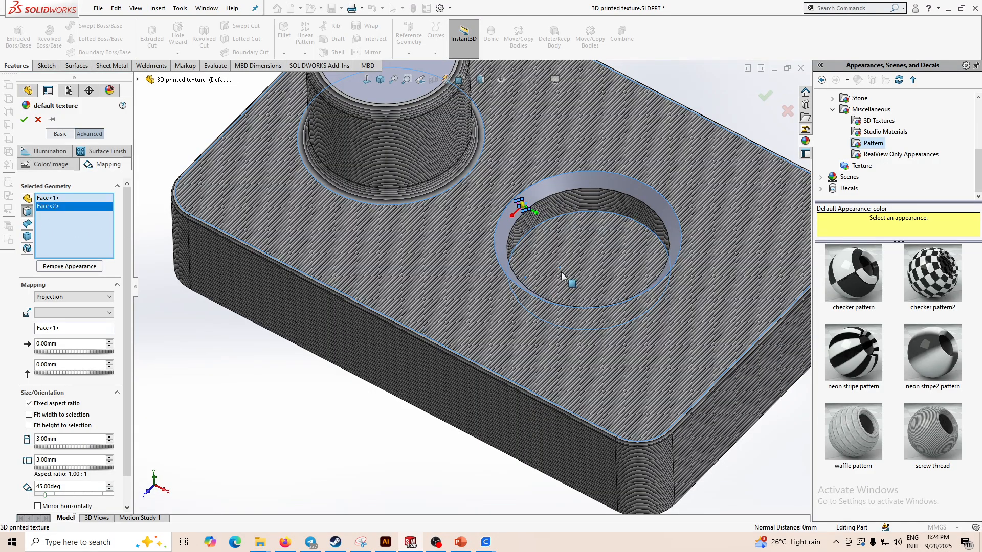
{"action": "left_click", "coordinate": [566, 270]}
{"action": "scroll", "coordinate": [563, 259], "scroll_direction": "up", "scroll_amount": 3}
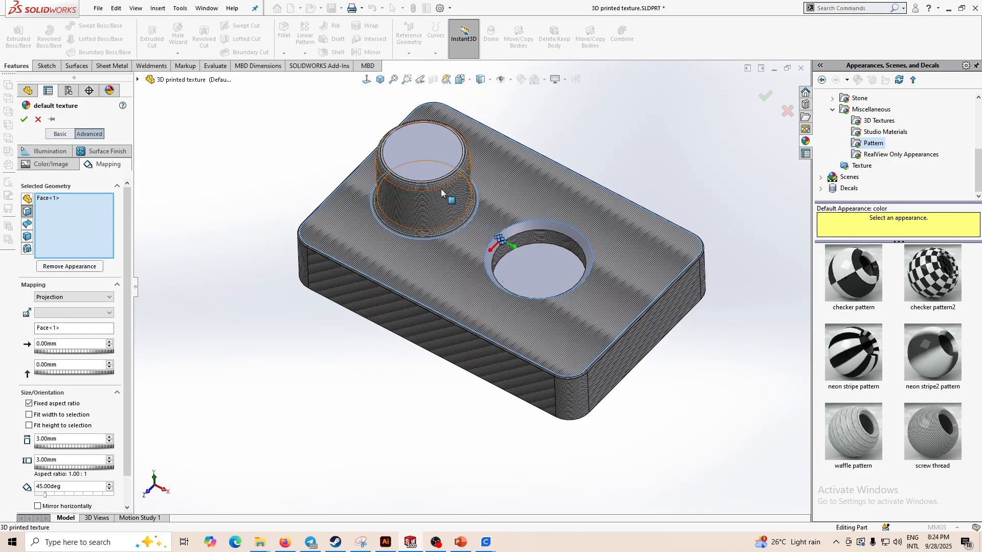
{"action": "left_click", "coordinate": [428, 165]}
{"action": "left_click", "coordinate": [554, 272]}
{"action": "scroll", "coordinate": [507, 312], "scroll_direction": "down", "scroll_amount": 4}
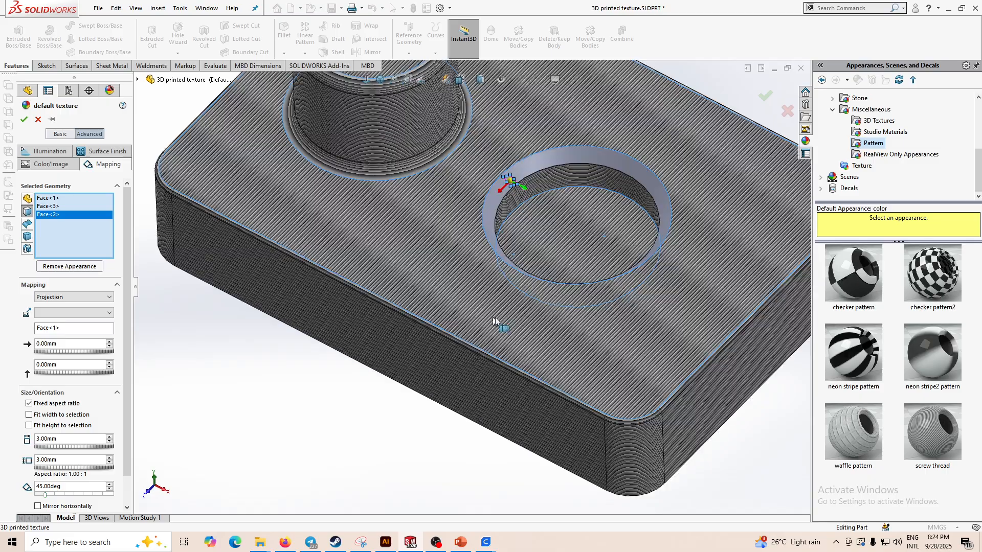
{"action": "middle_click_drag", "start_coordinate": [538, 312], "coordinate": [550, 162]}
{"action": "left_click", "coordinate": [547, 405]}
{"action": "scroll", "coordinate": [547, 405], "scroll_direction": "up", "scroll_amount": 2}
{"action": "middle_click_drag", "start_coordinate": [546, 401], "coordinate": [493, 352]}
{"action": "scroll", "coordinate": [486, 317], "scroll_direction": "up", "scroll_amount": 1}
{"action": "scroll", "coordinate": [396, 292], "scroll_direction": "down", "scroll_amount": 3}
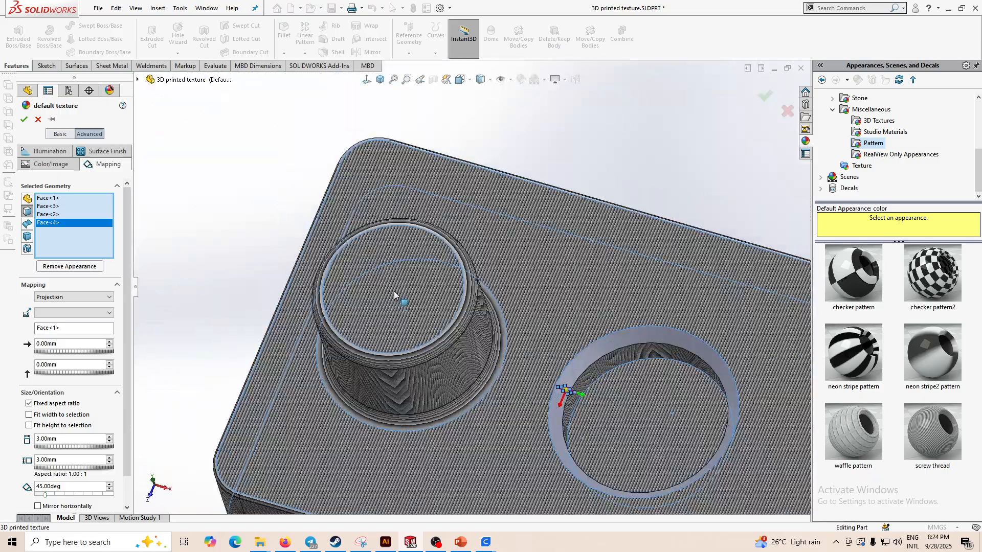
{"action": "scroll", "coordinate": [499, 391], "scroll_direction": "up", "scroll_amount": 2}
{"action": "middle_click_drag", "start_coordinate": [628, 408], "coordinate": [637, 384]}
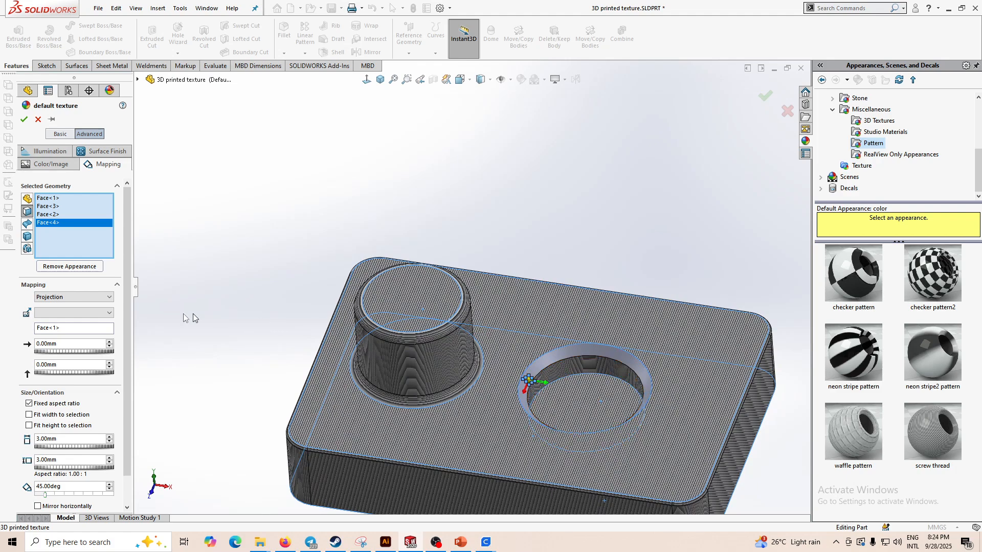
- Set the texture's projection direction to ZX
{"action": "left_click", "coordinate": [58, 313]}
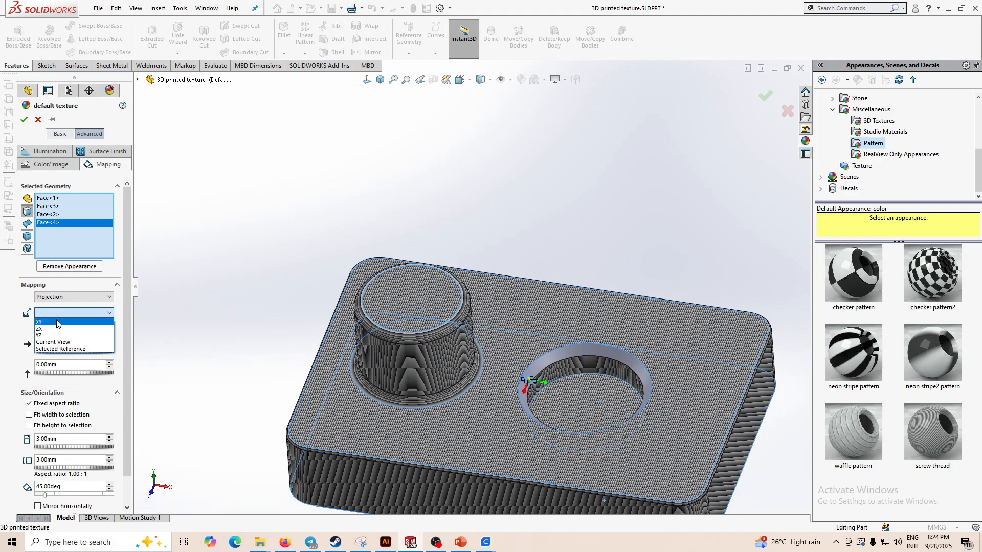
{"action": "left_click", "coordinate": [58, 324]}
{"action": "scroll", "coordinate": [512, 377], "scroll_direction": "down", "scroll_amount": 2}
{"action": "scroll", "coordinate": [516, 380], "scroll_direction": "up", "scroll_amount": 3}
{"action": "middle_click_drag", "start_coordinate": [517, 382], "coordinate": [455, 338]}
{"action": "left_click", "coordinate": [64, 313]}
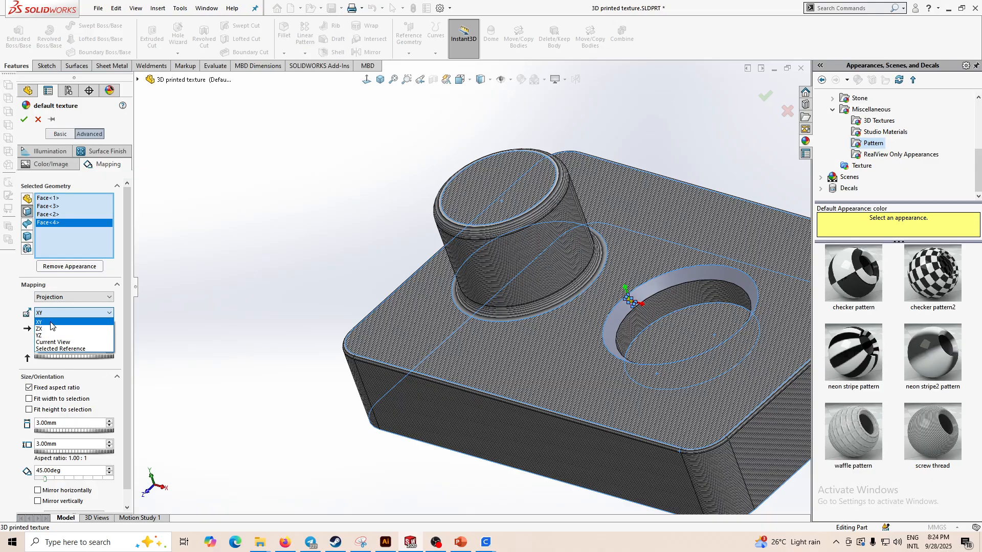
{"action": "left_click", "coordinate": [54, 329]}
- Inspect the ZX-projected texture across the part up close and accept the appearance edit
{"action": "scroll", "coordinate": [491, 317], "scroll_direction": "up", "scroll_amount": 1}
{"action": "middle_click_drag", "start_coordinate": [521, 327], "coordinate": [539, 353]}
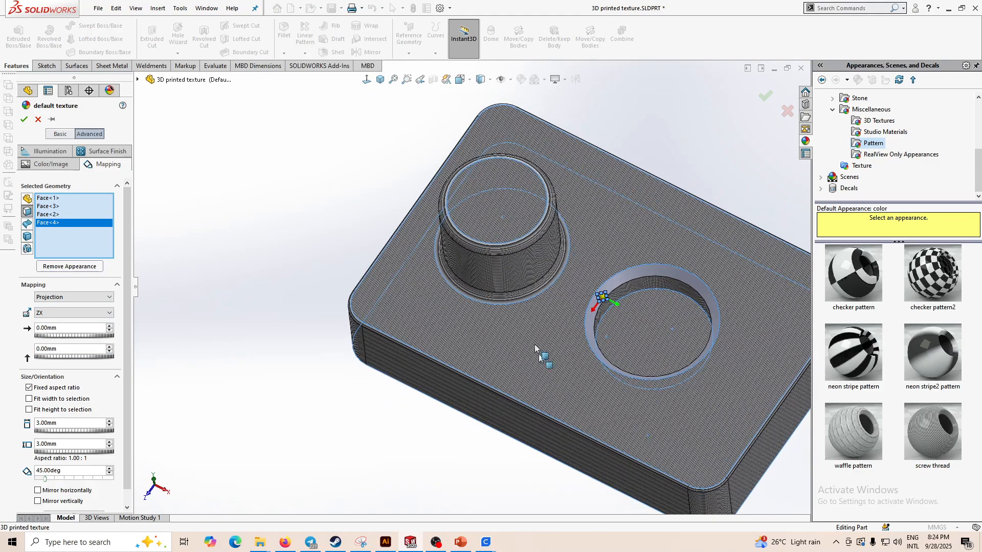
{"action": "scroll", "coordinate": [475, 199], "scroll_direction": "down", "scroll_amount": 5}
{"action": "scroll", "coordinate": [501, 358], "scroll_direction": "up", "scroll_amount": 5}
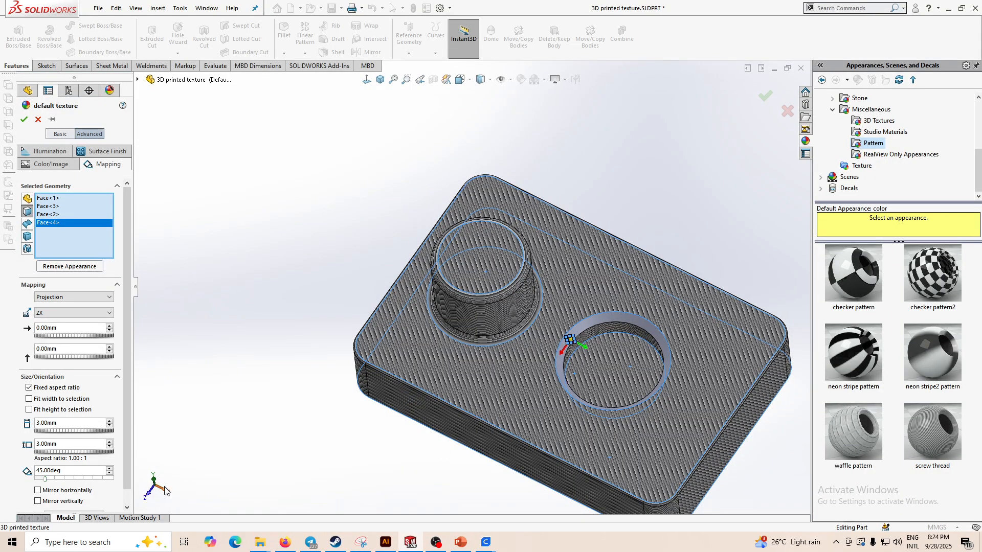
{"action": "scroll", "coordinate": [480, 227], "scroll_direction": "up", "scroll_amount": 3}
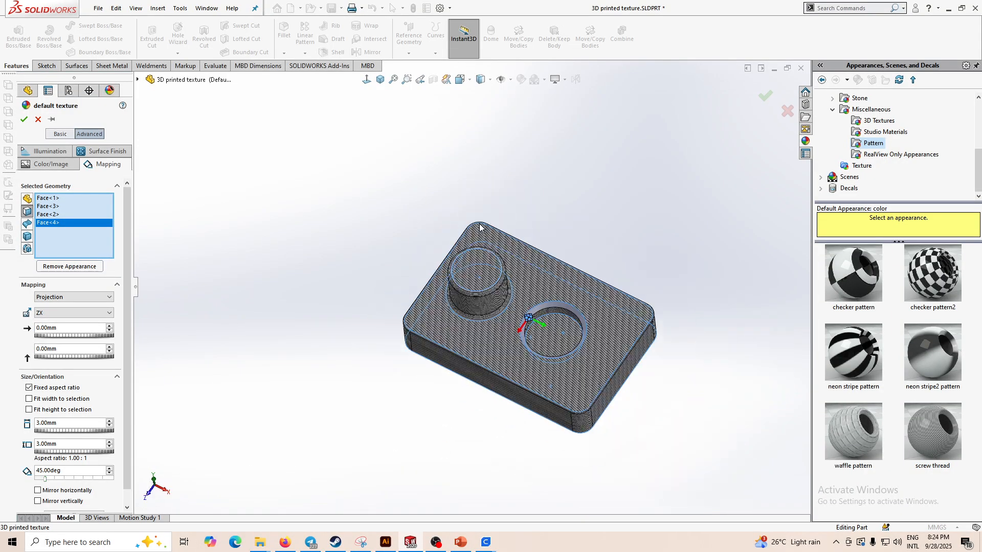
{"action": "scroll", "coordinate": [487, 333], "scroll_direction": "down", "scroll_amount": 5}
{"action": "middle_click_drag", "start_coordinate": [485, 372], "coordinate": [489, 151]}
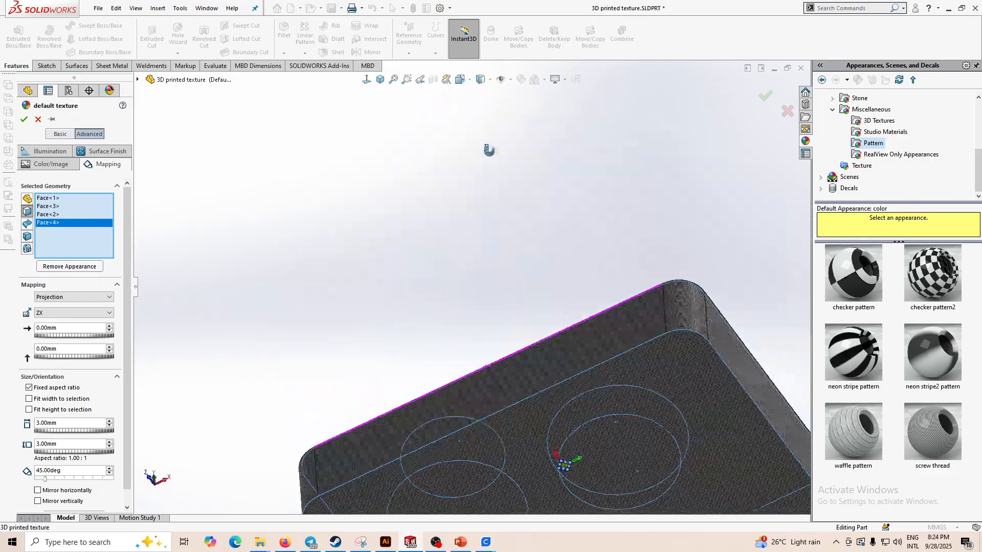
{"action": "scroll", "coordinate": [501, 160], "scroll_direction": "up", "scroll_amount": 2}
{"action": "scroll", "coordinate": [561, 363], "scroll_direction": "down", "scroll_amount": 5}
{"action": "mouse_move", "coordinate": [560, 360]}
{"action": "middle_mouse_down"}
{"action": "mouse_move", "coordinate": [557, 374]}
{"action": "mouse_move", "coordinate": [564, 347]}
{"action": "middle_mouse_up"}
{"action": "scroll", "coordinate": [566, 347], "scroll_direction": "up", "scroll_amount": 4}
{"action": "scroll", "coordinate": [563, 177], "scroll_direction": "down", "scroll_amount": 5}
{"action": "scroll", "coordinate": [500, 272], "scroll_direction": "up", "scroll_amount": 4}
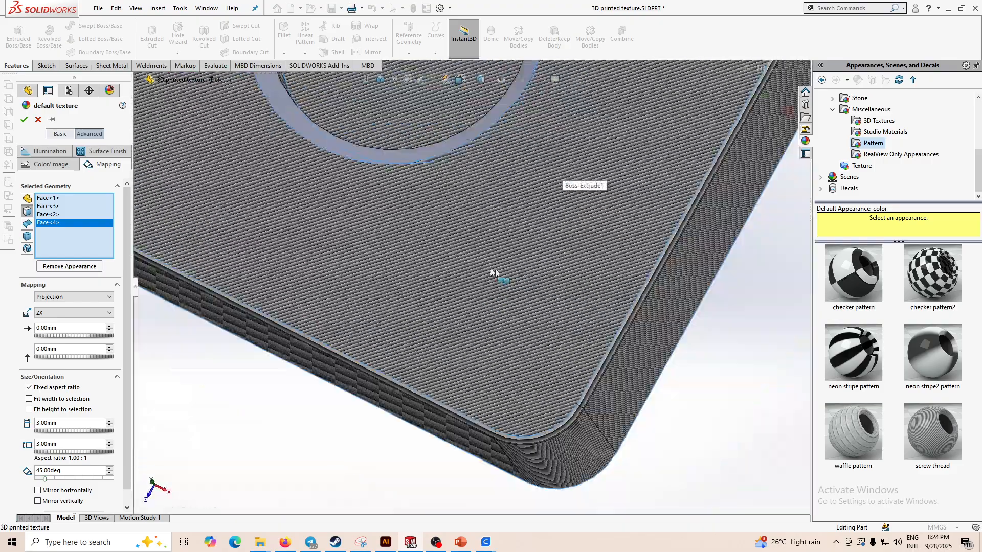
{"action": "scroll", "coordinate": [435, 218], "scroll_direction": "down", "scroll_amount": 3}
{"action": "scroll", "coordinate": [435, 218], "scroll_direction": "down", "scroll_amount": 3}
{"action": "scroll", "coordinate": [408, 213], "scroll_direction": "up", "scroll_amount": 5}
{"action": "scroll", "coordinate": [278, 189], "scroll_direction": "down", "scroll_amount": 5}
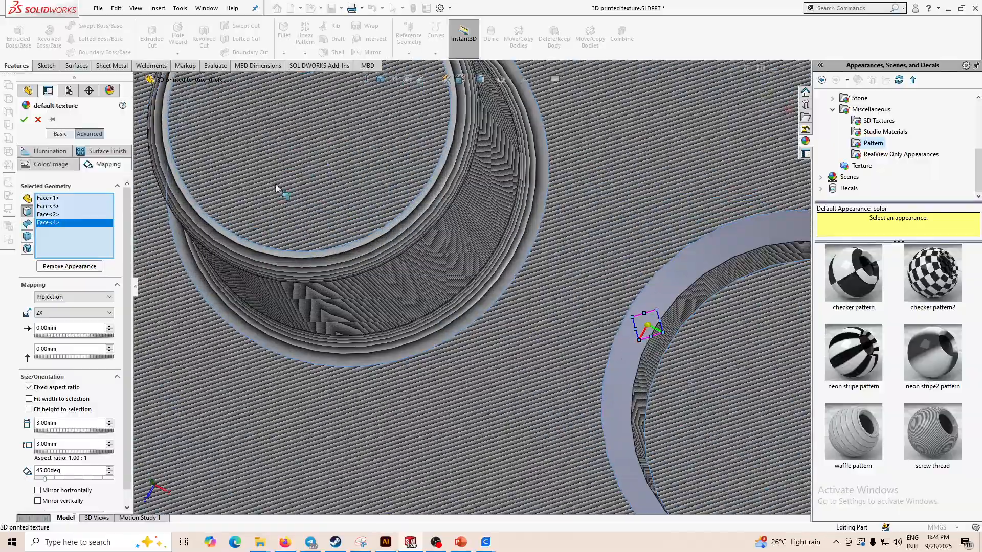
{"action": "scroll", "coordinate": [514, 410], "scroll_direction": "up", "scroll_amount": 3}
{"action": "scroll", "coordinate": [513, 411], "scroll_direction": "up", "scroll_amount": 4}
{"action": "scroll", "coordinate": [451, 345], "scroll_direction": "down", "scroll_amount": 2}
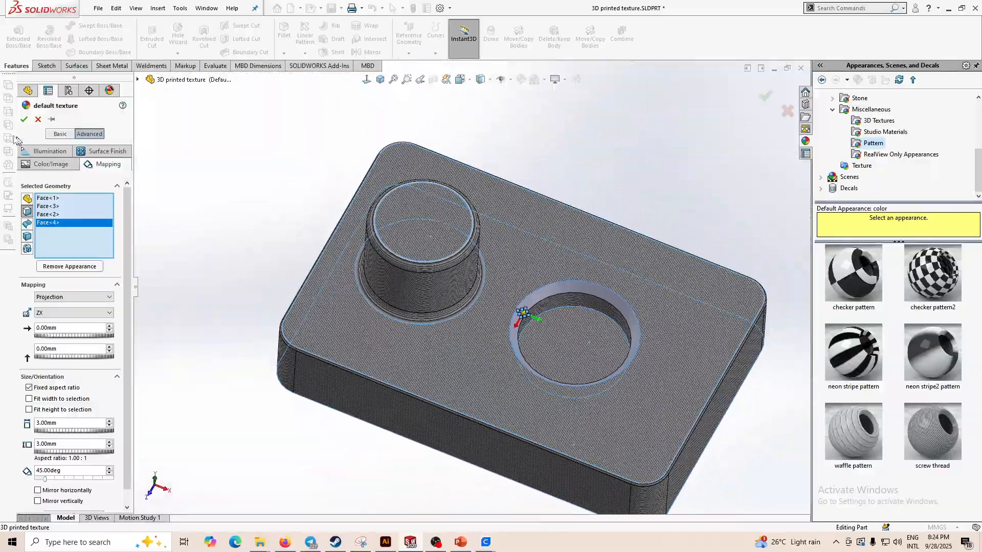
{"action": "left_click", "coordinate": [24, 120]}
- Compare the hole and top-face texture with the sliced layer view in UltiMaker Cura
{"action": "scroll", "coordinate": [612, 410], "scroll_direction": "down", "scroll_amount": 3}
{"action": "scroll", "coordinate": [574, 346], "scroll_direction": "up", "scroll_amount": 1}
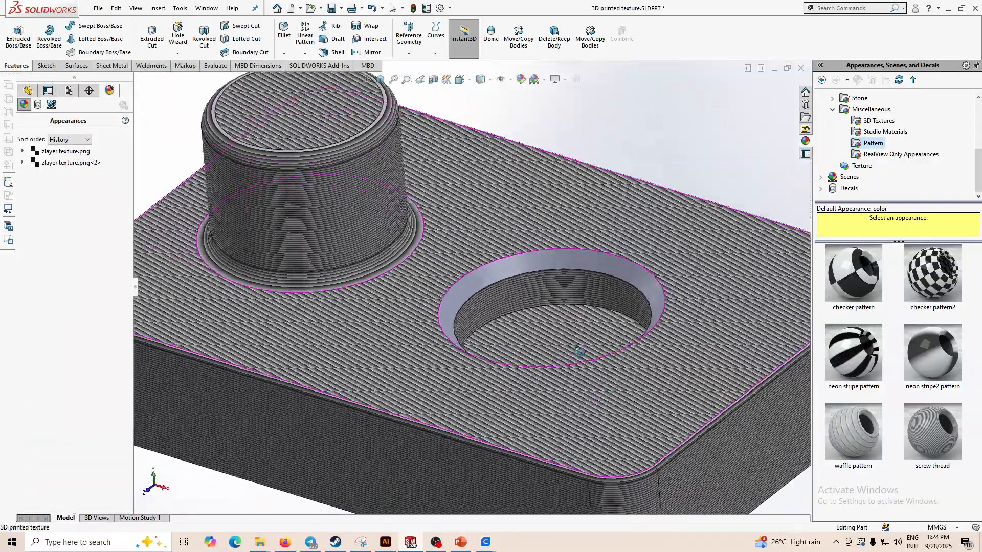
{"action": "scroll", "coordinate": [461, 384], "scroll_direction": "up", "scroll_amount": 3}
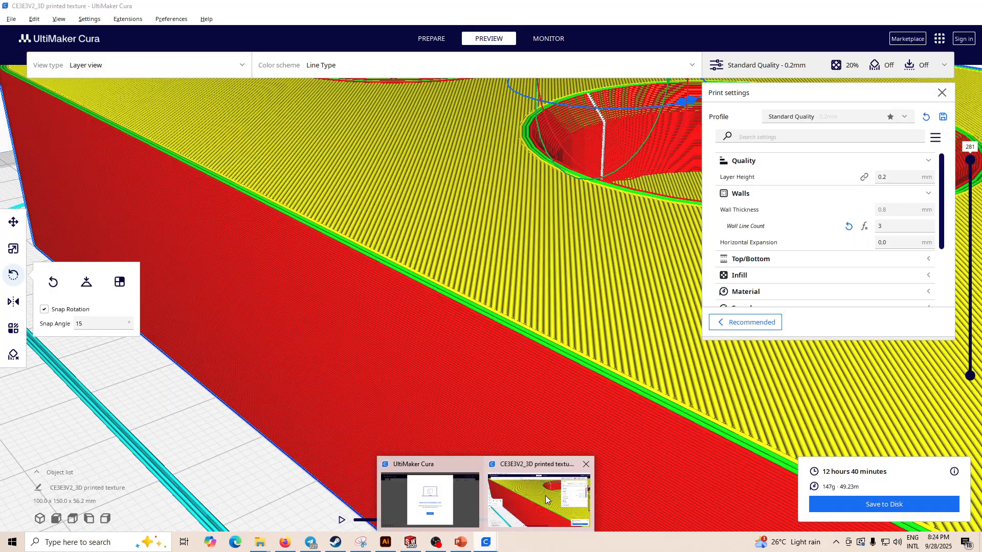
{"action": "scroll", "coordinate": [499, 247], "scroll_direction": "down", "scroll_amount": 5}
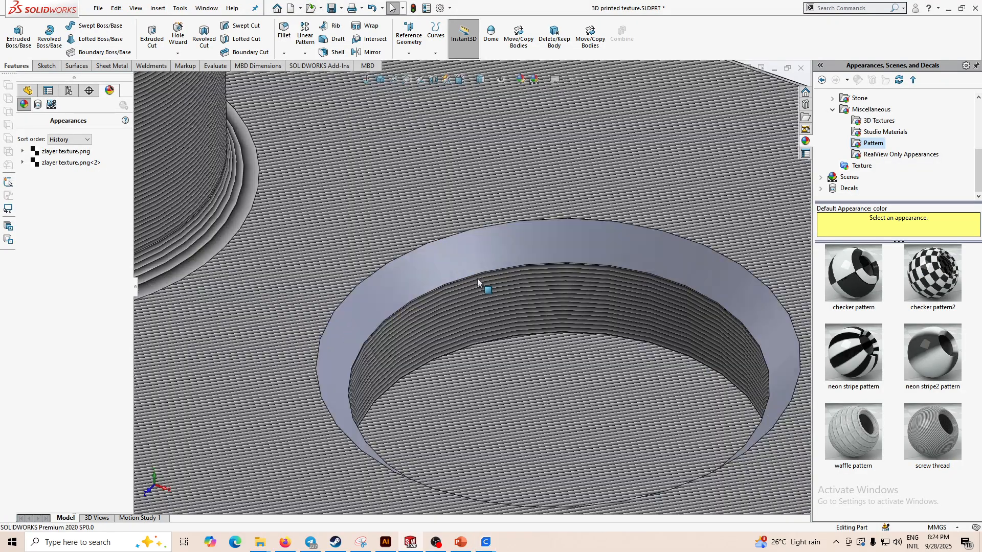
{"action": "scroll", "coordinate": [445, 265], "scroll_direction": "up", "scroll_amount": 4}
{"action": "scroll", "coordinate": [507, 268], "scroll_direction": "down", "scroll_amount": 4}
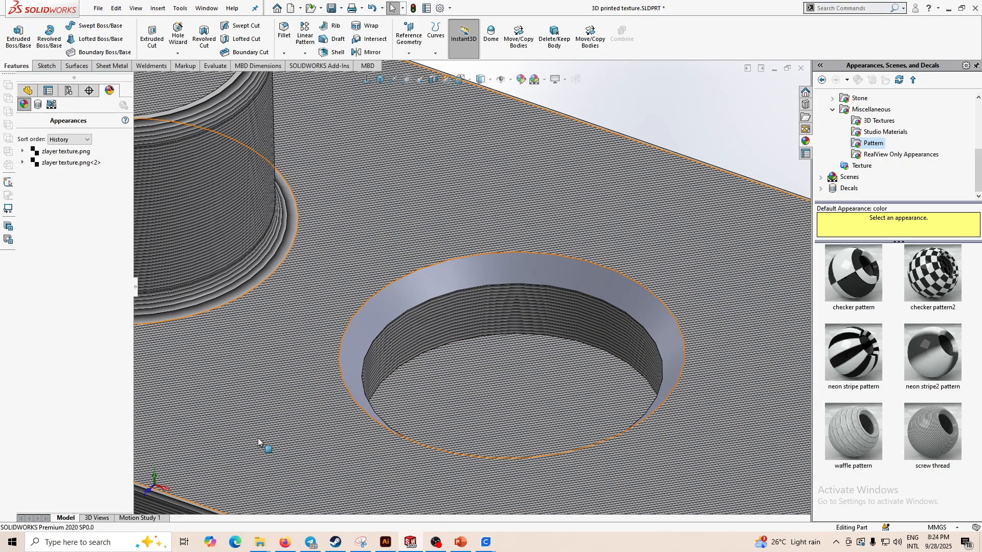
{"action": "scroll", "coordinate": [371, 409], "scroll_direction": "up", "scroll_amount": 1}
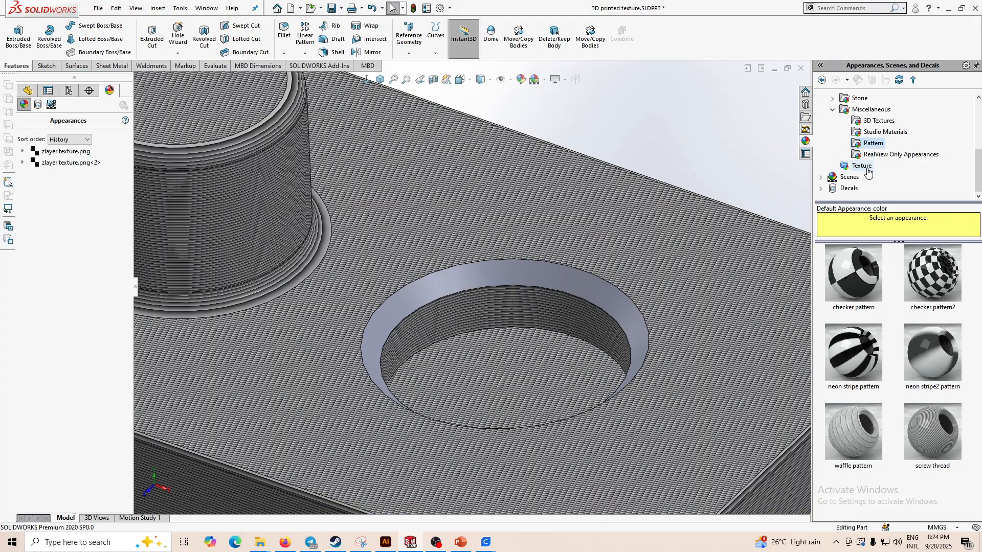
- Apply the Zlayer texture appearance to the hole's inner wall face
{"action": "left_click", "coordinate": [862, 165]}
{"action": "left_click_drag", "start_coordinate": [933, 353], "coordinate": [486, 276]}
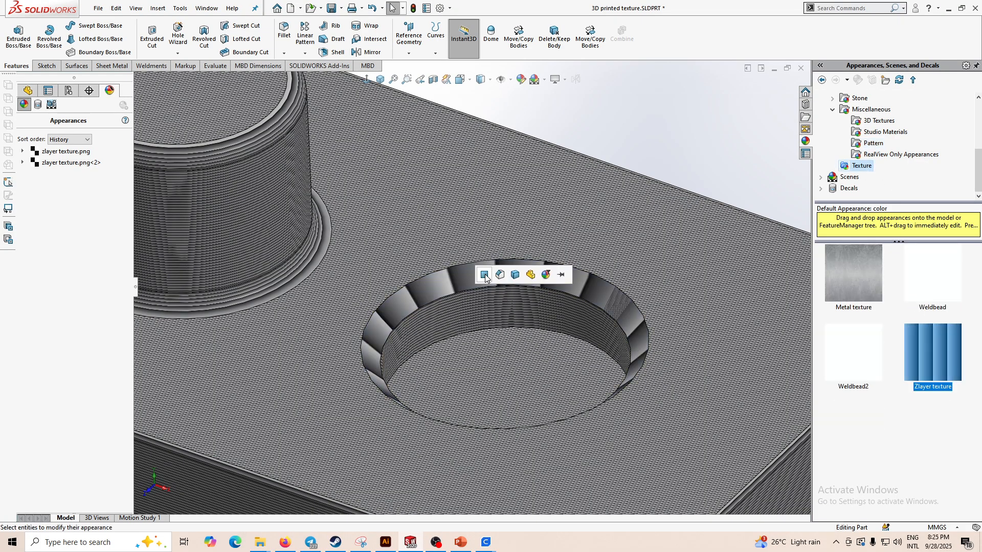
{"action": "left_click", "coordinate": [485, 276]}
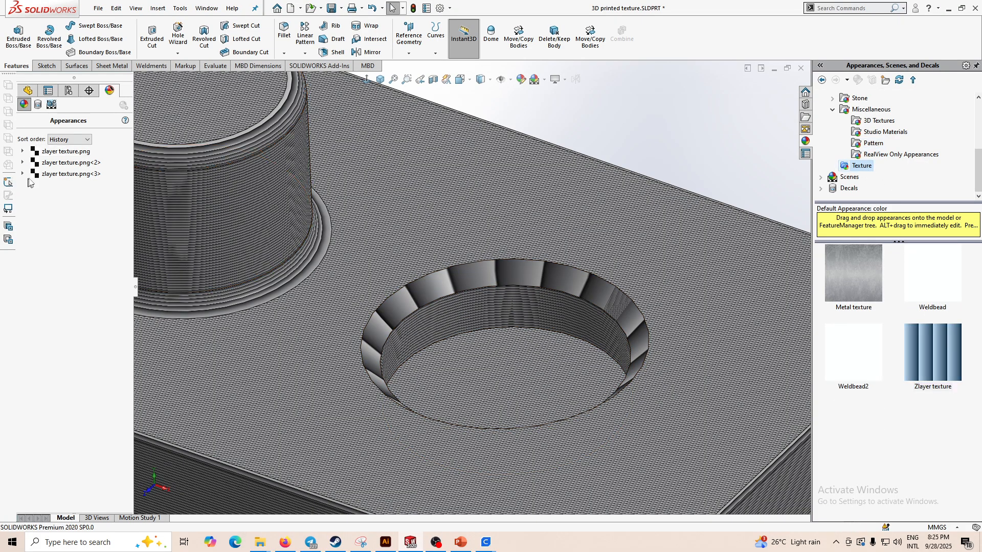
- Edit the hole-wall texture's mapping, setting it to Surface with a rotation of 90 degrees
{"action": "right_click", "coordinate": [51, 174]}
{"action": "left_click", "coordinate": [77, 196]}
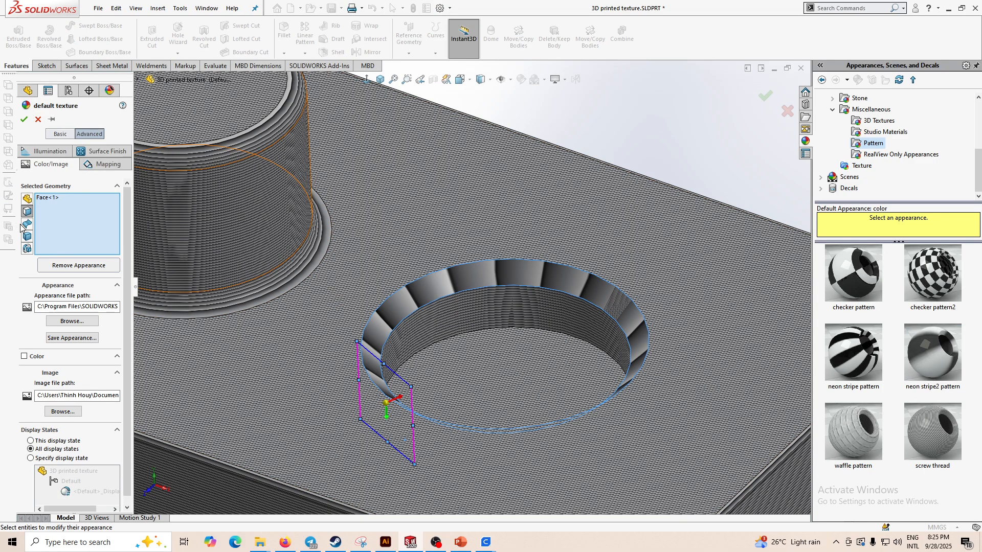
{"action": "left_click", "coordinate": [101, 166]}
{"action": "left_click", "coordinate": [71, 297]}
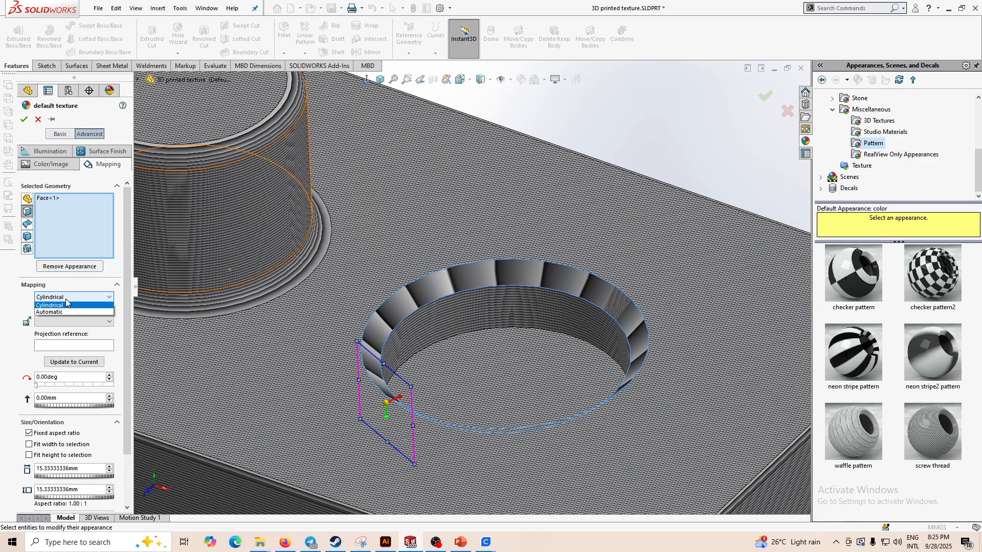
{"action": "left_click", "coordinate": [61, 320]}
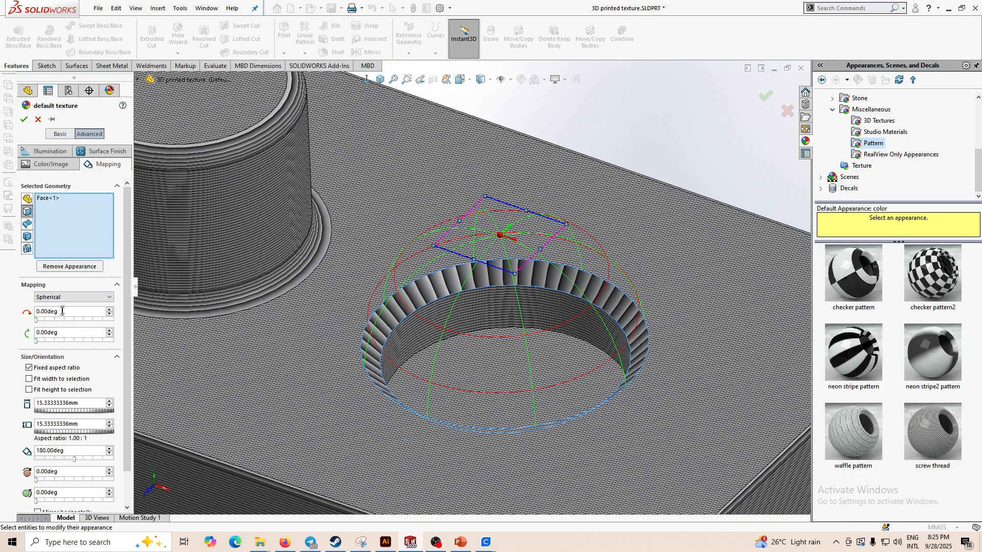
{"action": "left_click", "coordinate": [57, 305]}
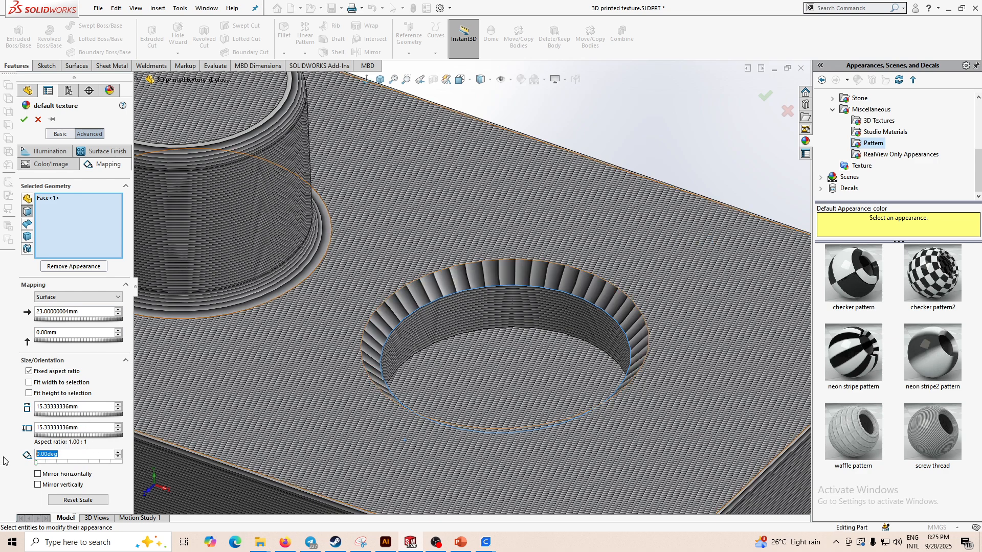
{"action": "key", "text": "Return"}
- Set the hole-wall texture's size to 3 mm
{"action": "scroll", "coordinate": [638, 263], "scroll_direction": "up", "scroll_amount": 3}
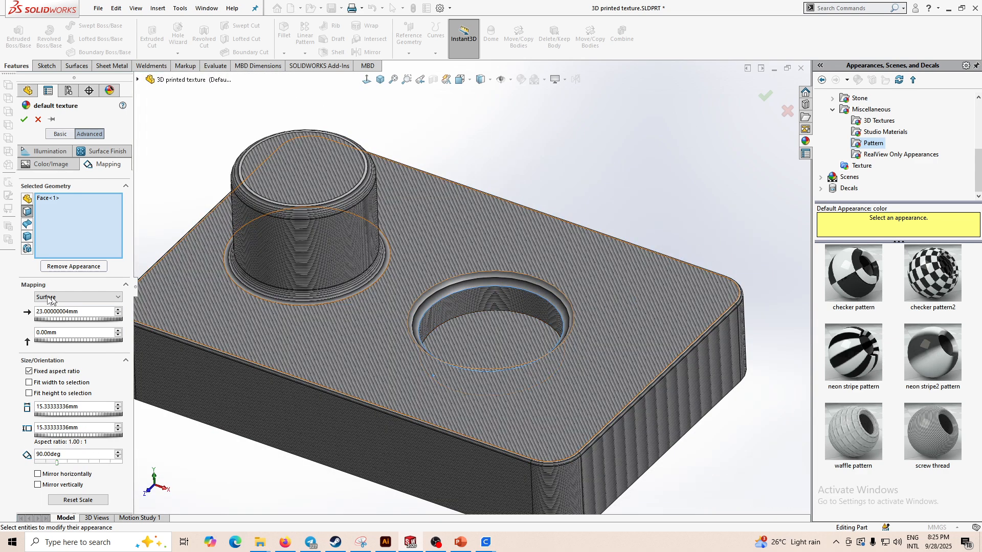
{"action": "scroll", "coordinate": [484, 284], "scroll_direction": "down", "scroll_amount": 5}
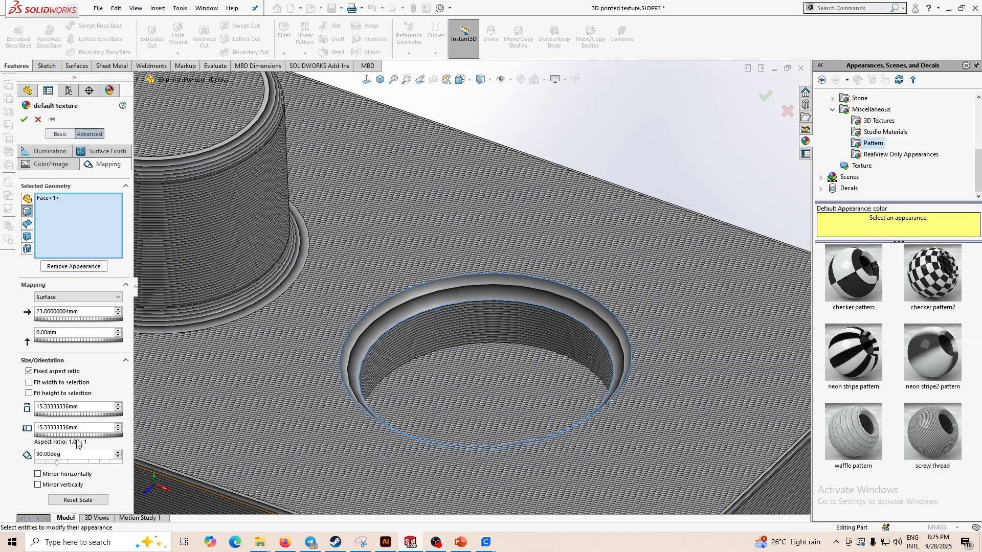
{"action": "type", "text": "3"}
{"action": "key", "text": "Return"}
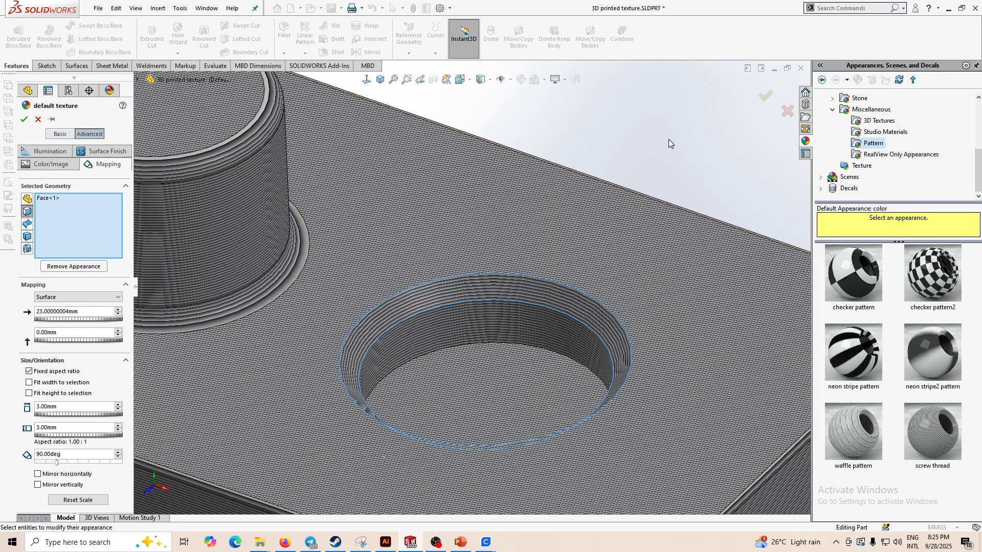
{"action": "middle_click_drag", "start_coordinate": [494, 328], "coordinate": [480, 308]}
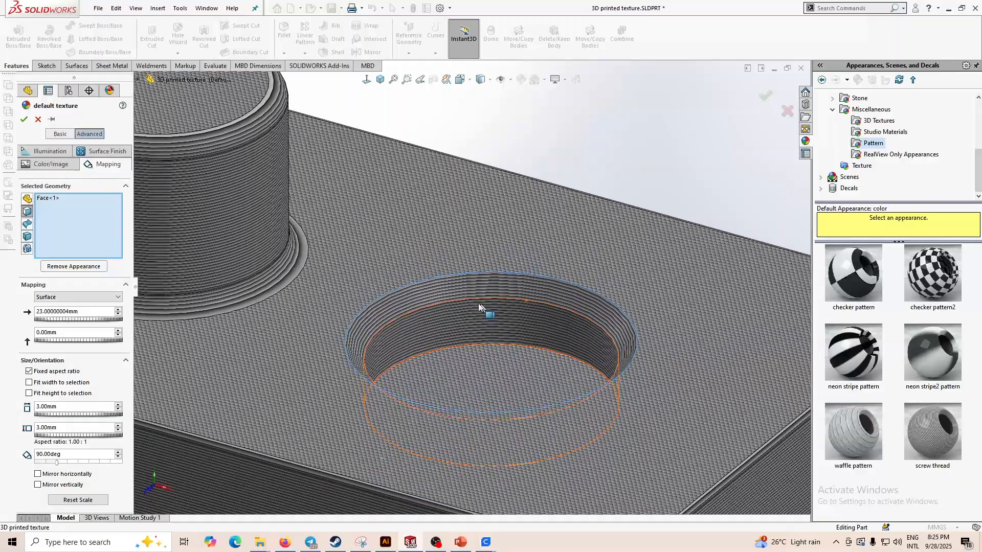
{"action": "scroll", "coordinate": [461, 299], "scroll_direction": "down", "scroll_amount": 4}
{"action": "scroll", "coordinate": [521, 285], "scroll_direction": "up", "scroll_amount": 2}
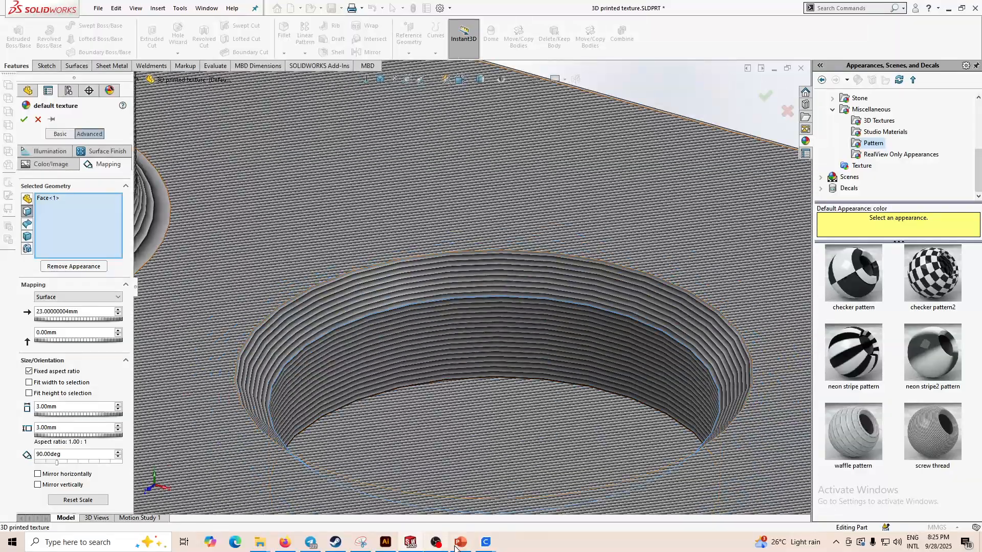
- Switch to UltiMaker Cura and rotate the sliced layer view around the hole for reference
{"action": "left_click", "coordinate": [486, 542]}
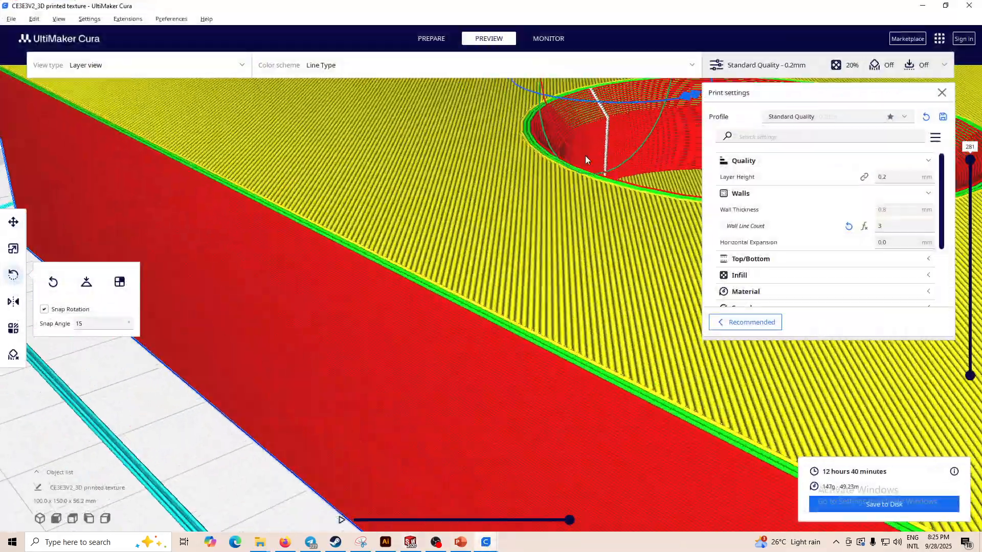
{"action": "middle_click_drag", "start_coordinate": [585, 155], "coordinate": [583, 272]}
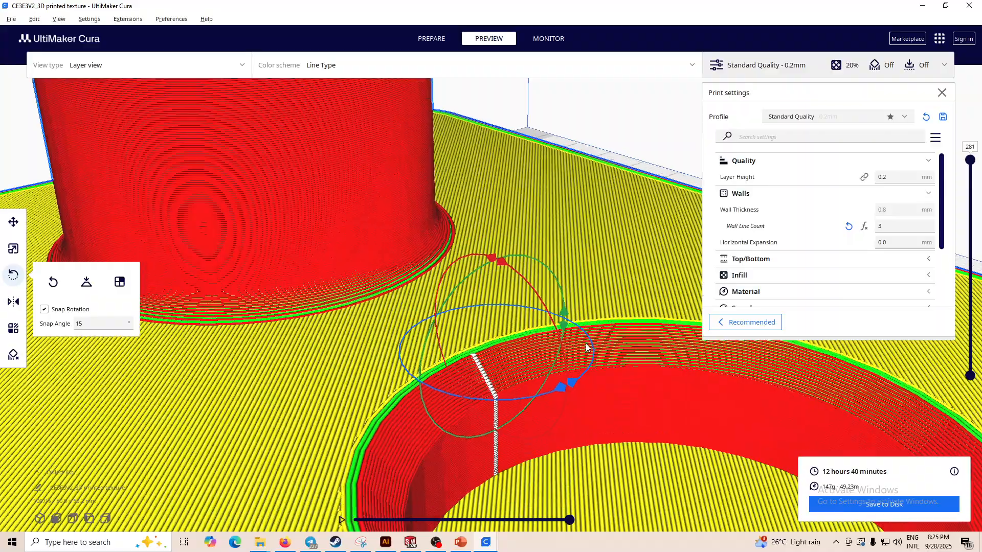
{"action": "scroll", "coordinate": [592, 336], "scroll_direction": "down", "scroll_amount": 1}
{"action": "left_click", "coordinate": [928, 11]}
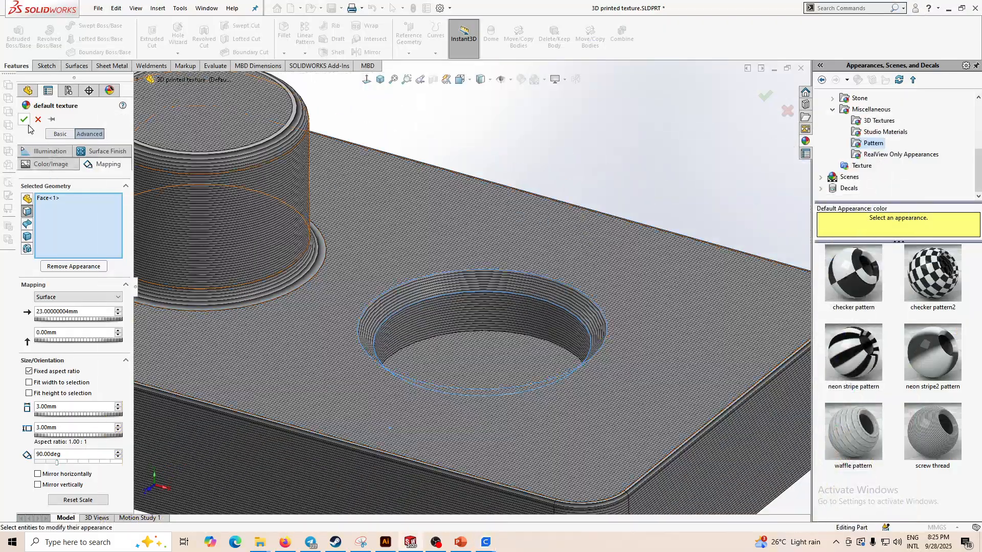
- Accept the hole-wall appearance edit and orbit around the part to examine its layer textures
{"action": "left_click", "coordinate": [26, 121]}
{"action": "scroll", "coordinate": [596, 101], "scroll_direction": "up", "scroll_amount": 4}
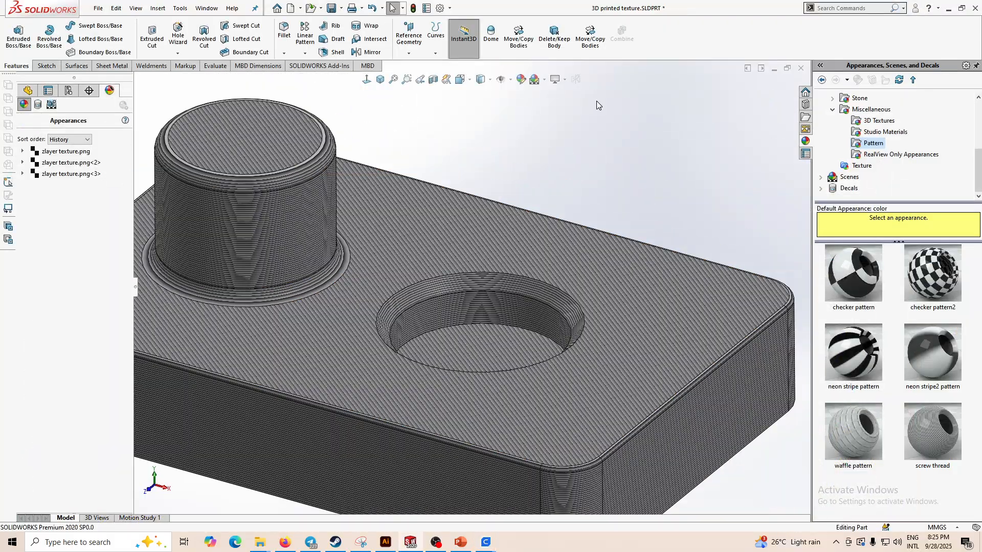
{"action": "middle_click_drag", "start_coordinate": [504, 376], "coordinate": [481, 409]}
{"action": "scroll", "coordinate": [376, 320], "scroll_direction": "down", "scroll_amount": 4}
{"action": "scroll", "coordinate": [378, 328], "scroll_direction": "up", "scroll_amount": 4}
{"action": "middle_click_drag", "start_coordinate": [475, 280], "coordinate": [500, 248]}
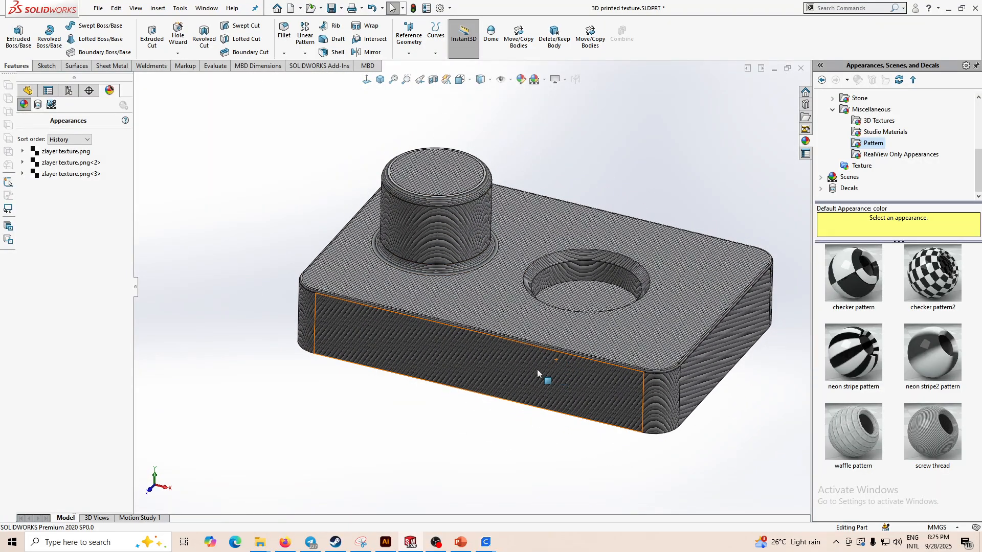
{"action": "scroll", "coordinate": [576, 272], "scroll_direction": "down", "scroll_amount": 3}
{"action": "scroll", "coordinate": [400, 277], "scroll_direction": "up", "scroll_amount": 5}
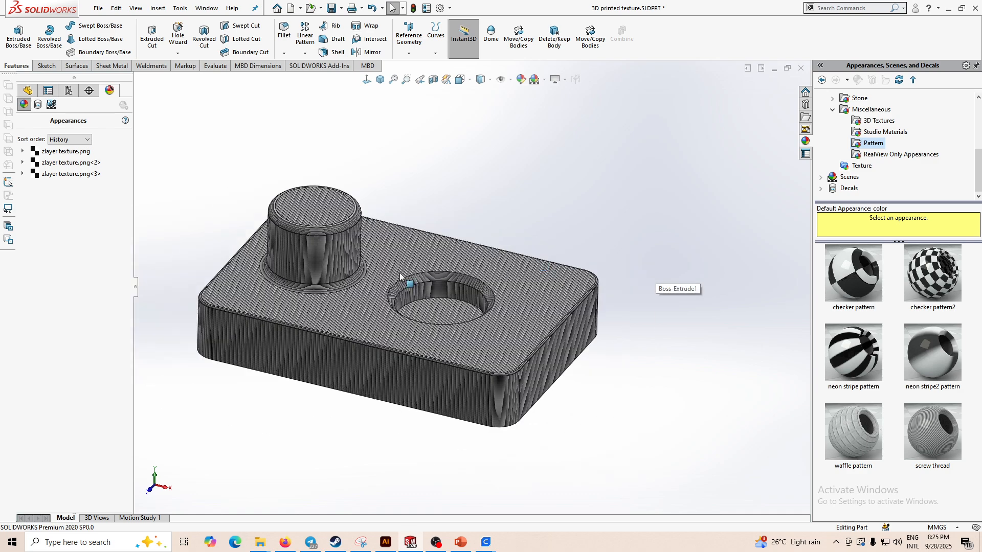
{"action": "scroll", "coordinate": [400, 277], "scroll_direction": "down", "scroll_amount": 2}
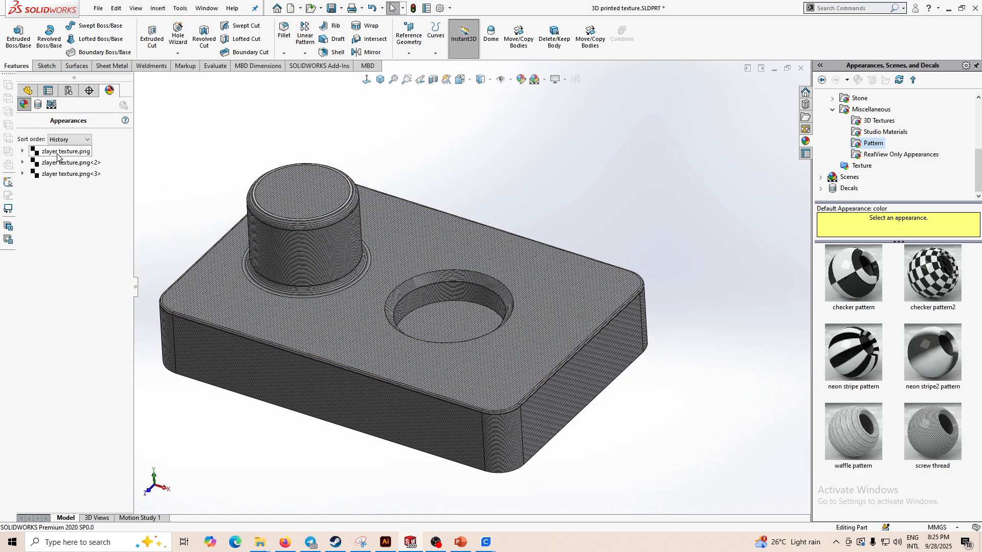
- Edit the side and boss faces' zlayer texture appearance, enabling colour and setting it to red (255, 0, 0)
{"action": "left_click", "coordinate": [58, 152]}
{"action": "right_click", "coordinate": [59, 152]}
{"action": "key", "text": "Escape"}
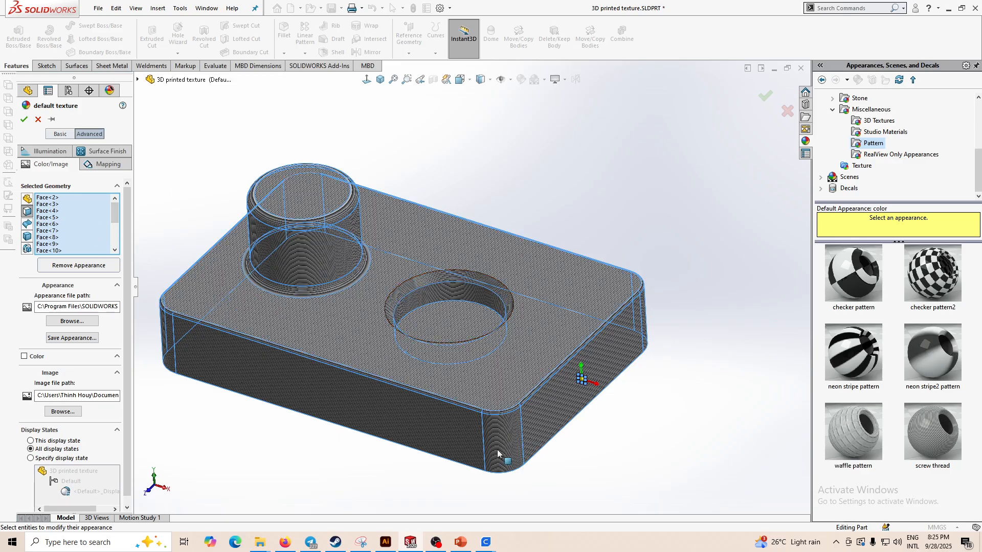
{"action": "left_click", "coordinate": [24, 357]}
{"action": "left_click", "coordinate": [71, 414]}
{"action": "left_click", "coordinate": [82, 418]}
{"action": "left_click", "coordinate": [96, 419]}
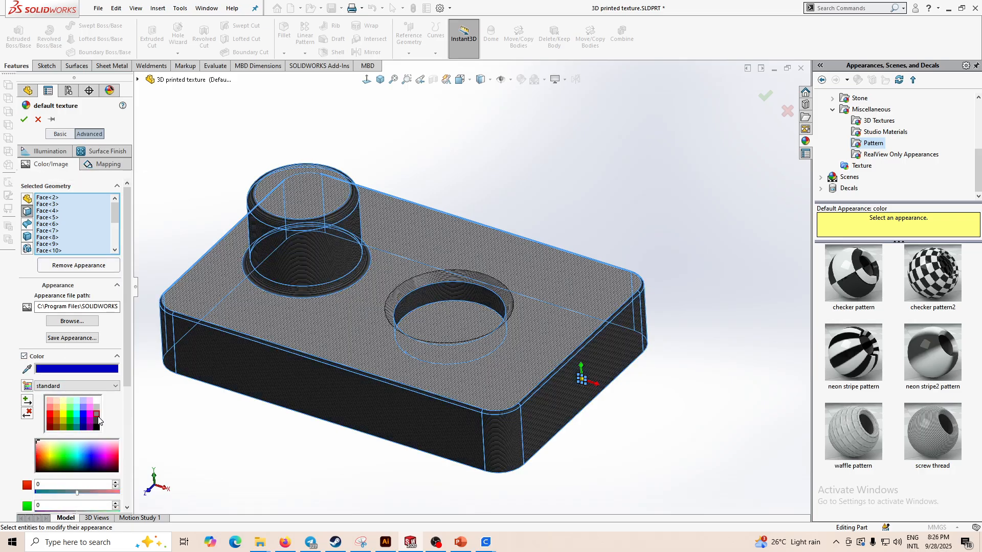
{"action": "left_click", "coordinate": [82, 416]}
{"action": "left_click", "coordinate": [59, 422]}
{"action": "left_click", "coordinate": [70, 415]}
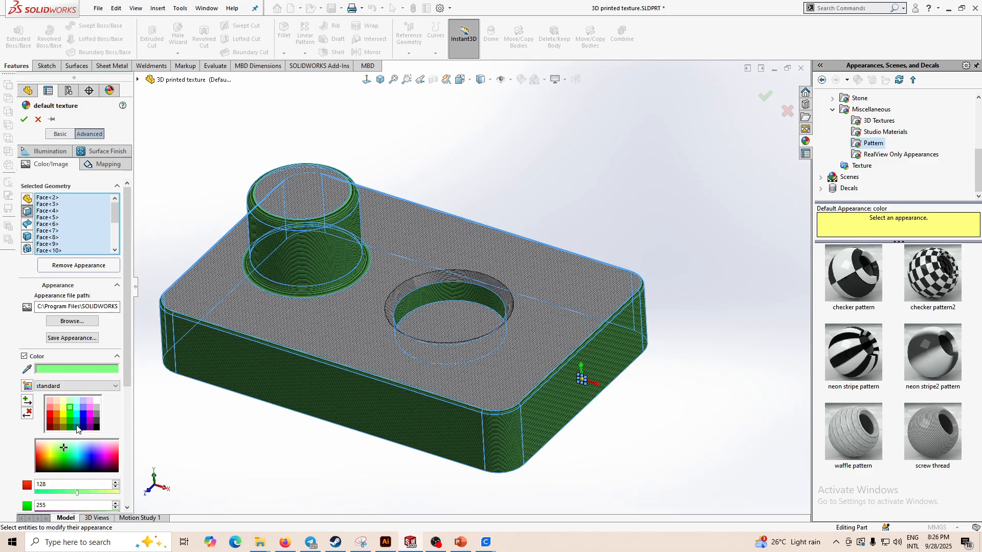
{"action": "left_click_drag", "start_coordinate": [127, 354], "coordinate": [130, 406]}
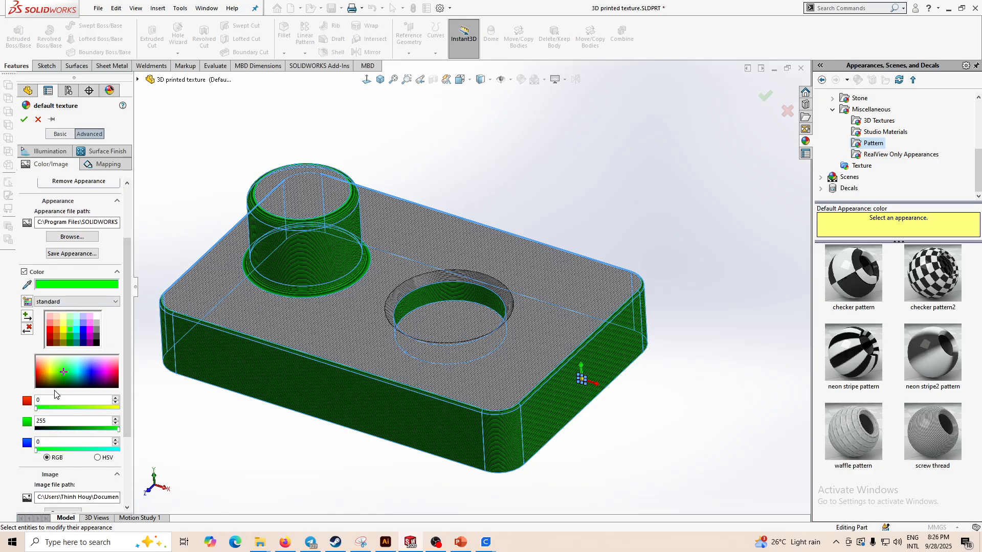
{"action": "mouse_move", "coordinate": [71, 371]}
{"action": "left_mouse_down"}
{"action": "mouse_move", "coordinate": [89, 374]}
{"action": "mouse_move", "coordinate": [83, 363]}
{"action": "left_mouse_up"}
{"action": "left_click", "coordinate": [77, 333]}
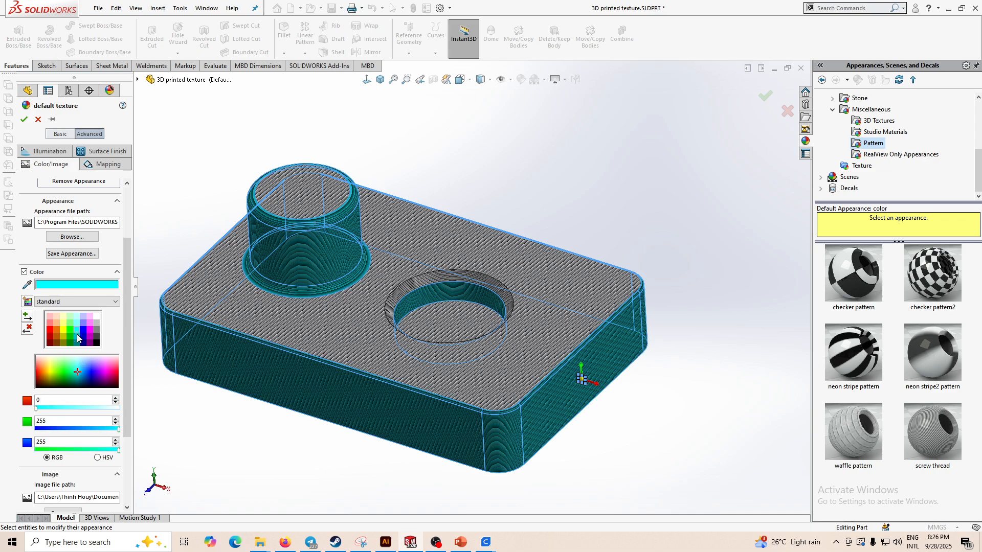
{"action": "left_click", "coordinate": [51, 335]}
- Orbit and zoom around the red-tinted part, then accept the appearance edit
{"action": "scroll", "coordinate": [338, 312], "scroll_direction": "down", "scroll_amount": 4}
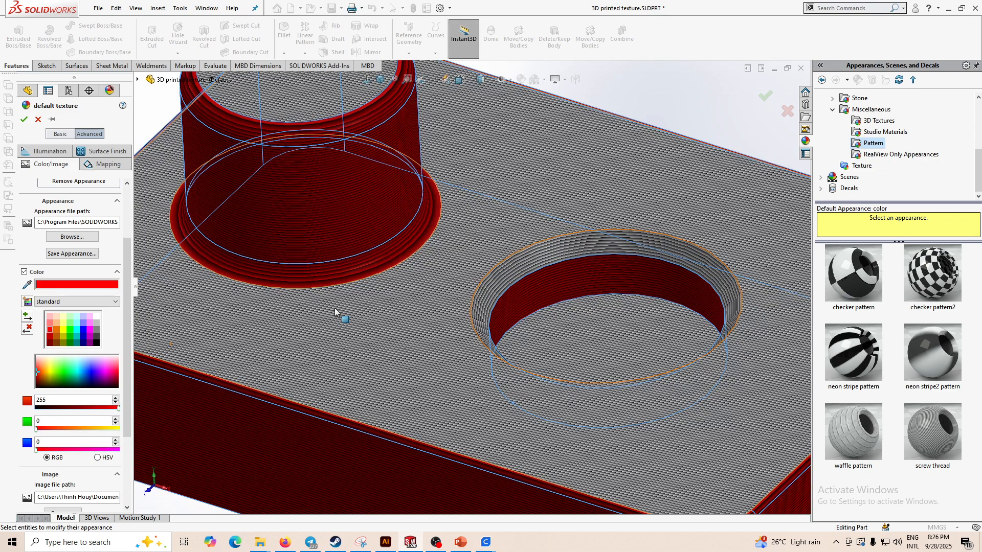
{"action": "scroll", "coordinate": [339, 311], "scroll_direction": "up", "scroll_amount": 1}
{"action": "mouse_move", "coordinate": [339, 312]}
{"action": "middle_mouse_down"}
{"action": "mouse_move", "coordinate": [360, 279]}
{"action": "mouse_move", "coordinate": [338, 302]}
{"action": "middle_mouse_up"}
{"action": "scroll", "coordinate": [338, 302], "scroll_direction": "up", "scroll_amount": 1}
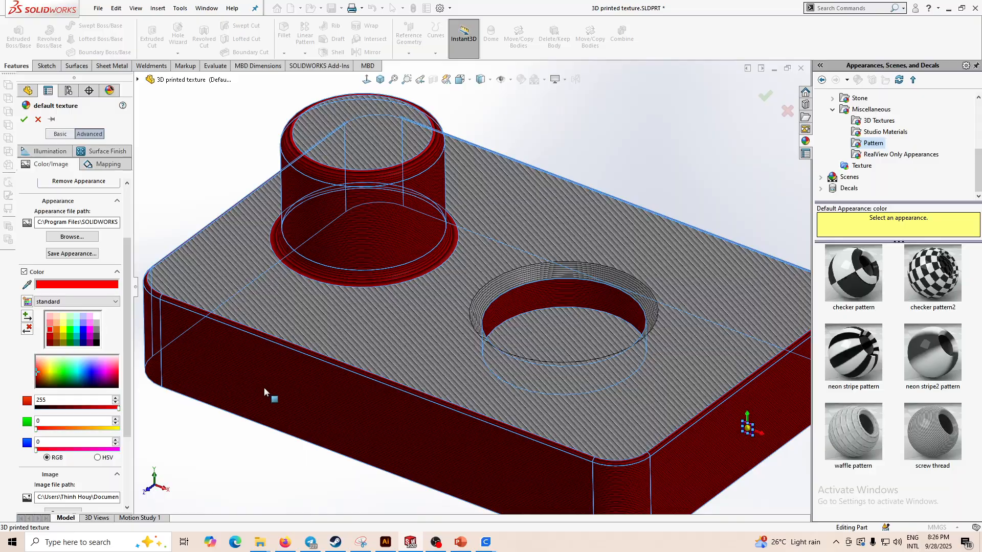
{"action": "scroll", "coordinate": [264, 388], "scroll_direction": "up", "scroll_amount": 1}
{"action": "mouse_move", "coordinate": [358, 402]}
{"action": "middle_mouse_down"}
{"action": "mouse_move", "coordinate": [366, 390]}
{"action": "mouse_move", "coordinate": [348, 394]}
{"action": "middle_mouse_up"}
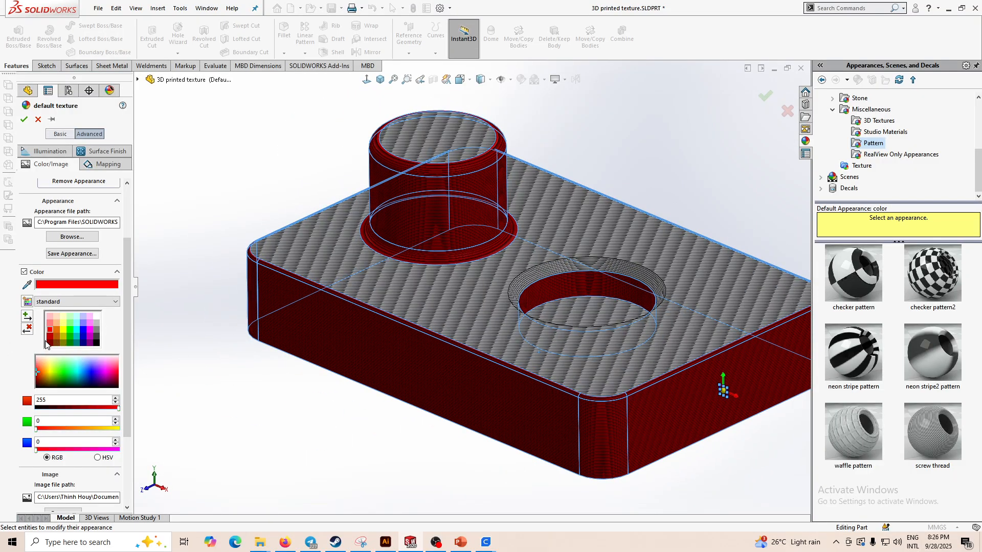
{"action": "scroll", "coordinate": [511, 389], "scroll_direction": "up", "scroll_amount": 1}
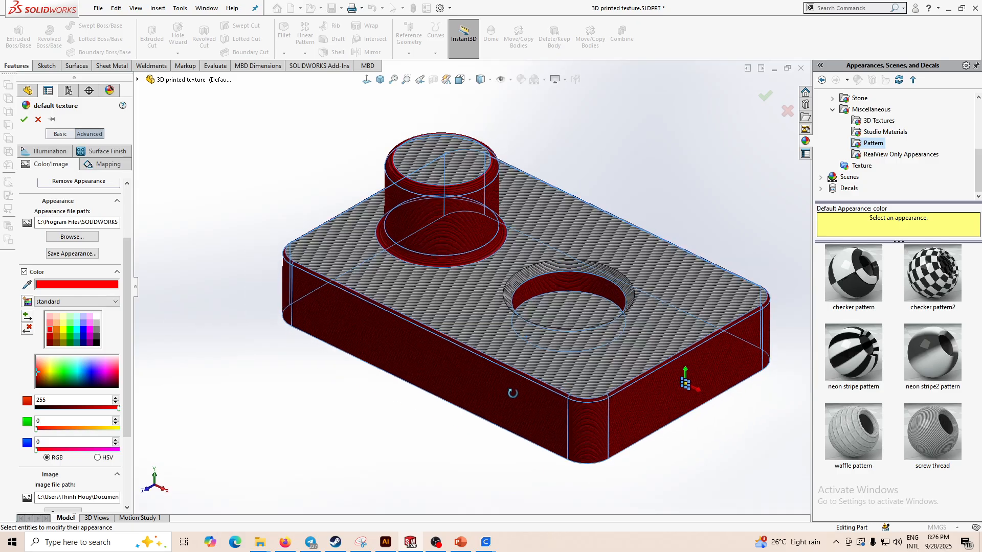
{"action": "middle_click_drag", "start_coordinate": [512, 389], "coordinate": [489, 396]}
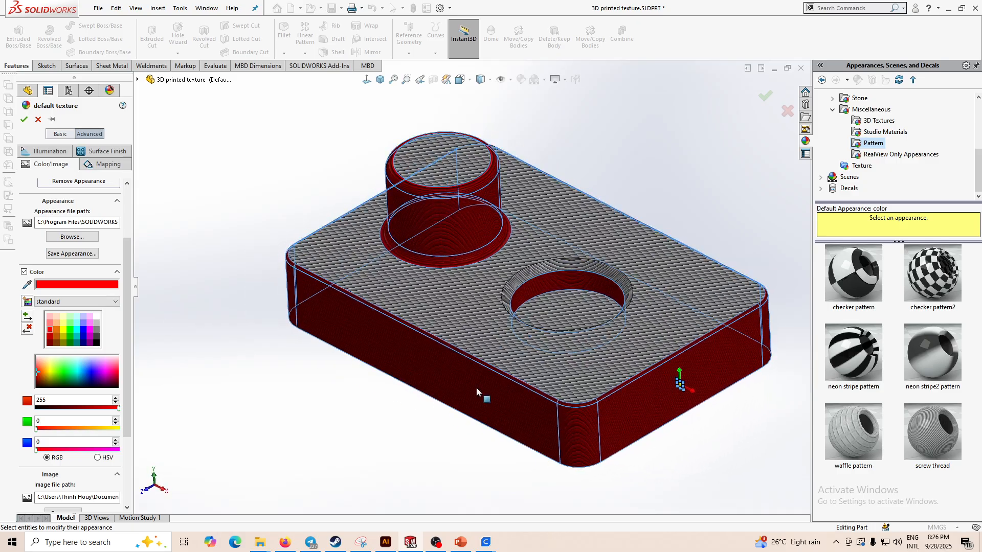
{"action": "left_click", "coordinate": [24, 119]}
- Edit the hole wall's zlayer texture.png<2> appearance, enable its colour option, and accept
{"action": "right_click", "coordinate": [52, 165]}
{"action": "left_click", "coordinate": [68, 182]}
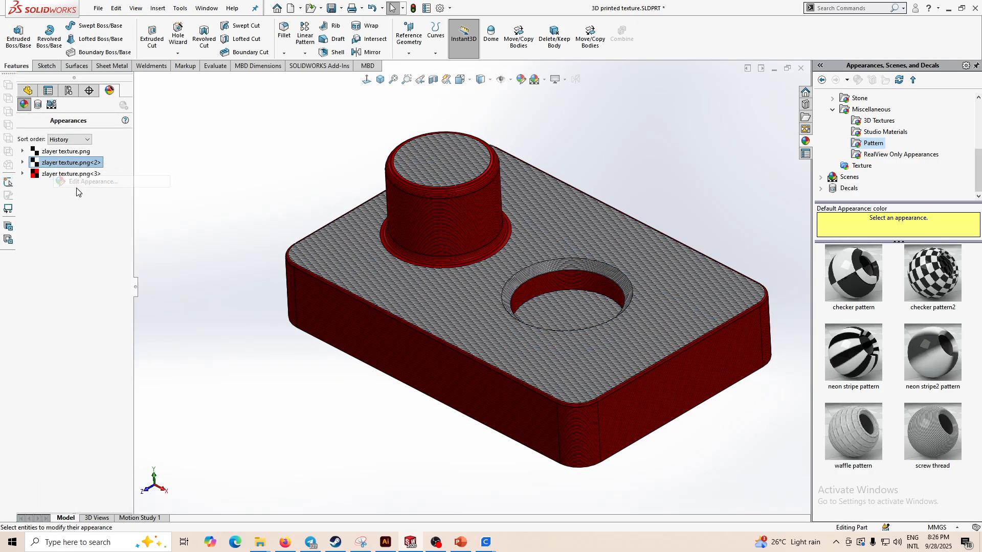
{"action": "left_click", "coordinate": [24, 357]}
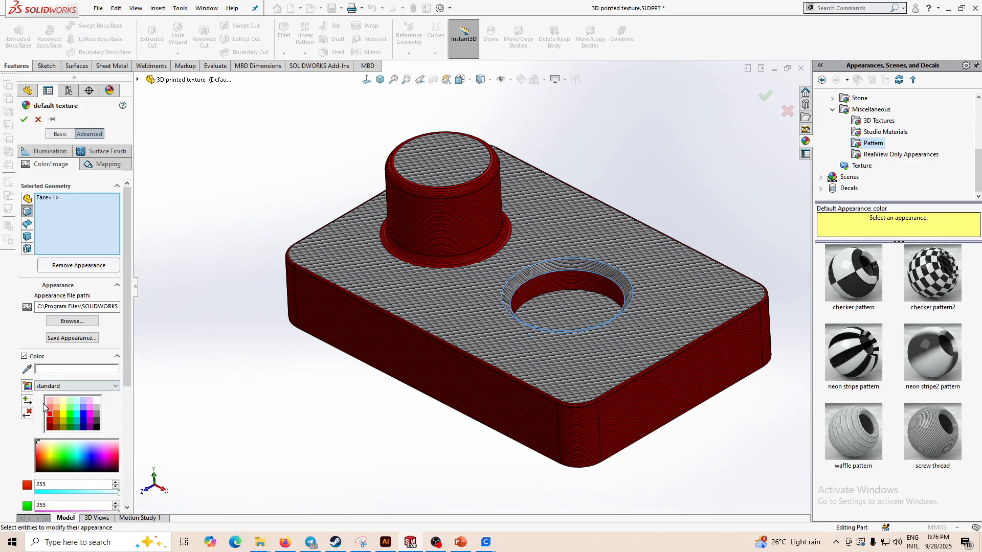
{"action": "left_click", "coordinate": [24, 119]}
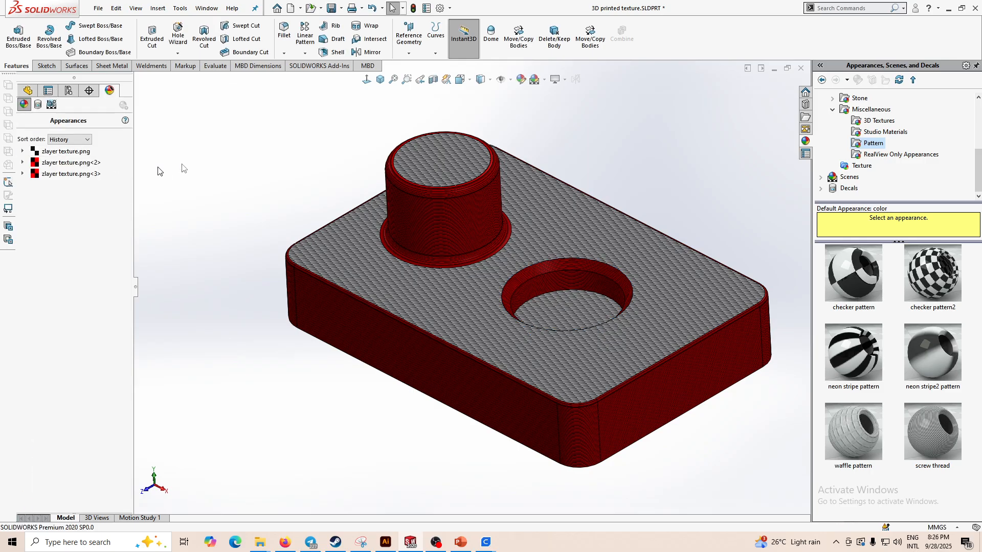
- Edit the top faces' zlayer texture appearance, enable colour, set it to red, and accept
{"action": "right_click", "coordinate": [53, 164]}
{"action": "left_click", "coordinate": [68, 183]}
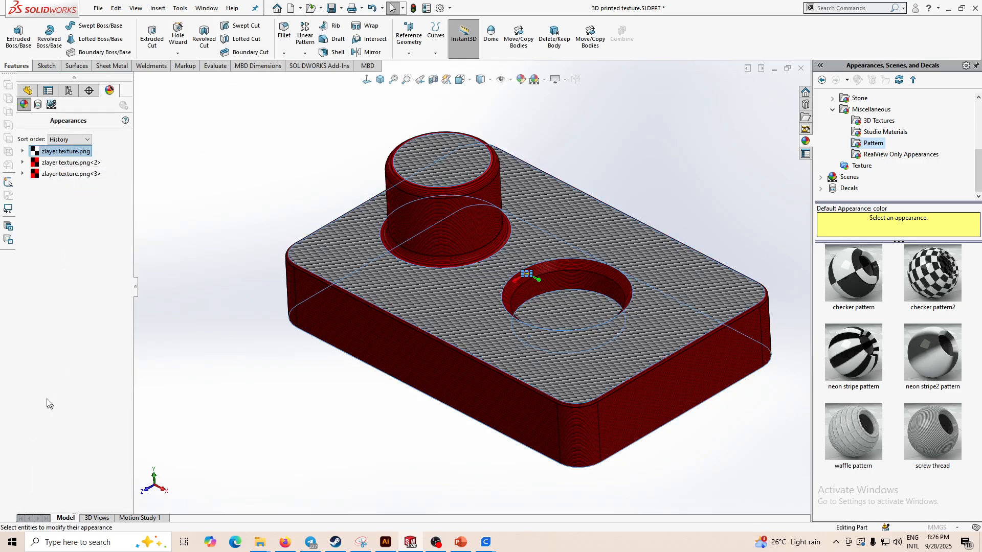
{"action": "left_click", "coordinate": [25, 357]}
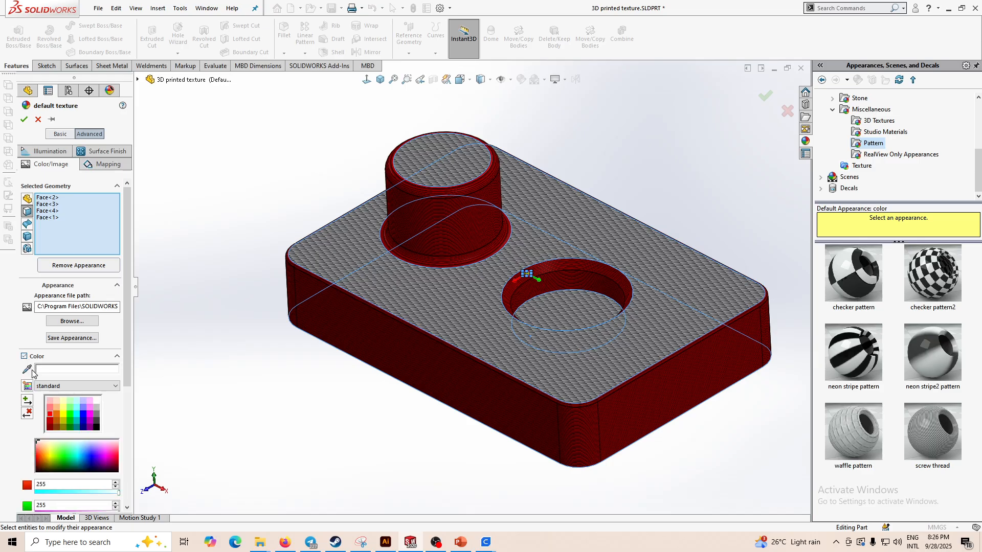
{"action": "left_click", "coordinate": [52, 414]}
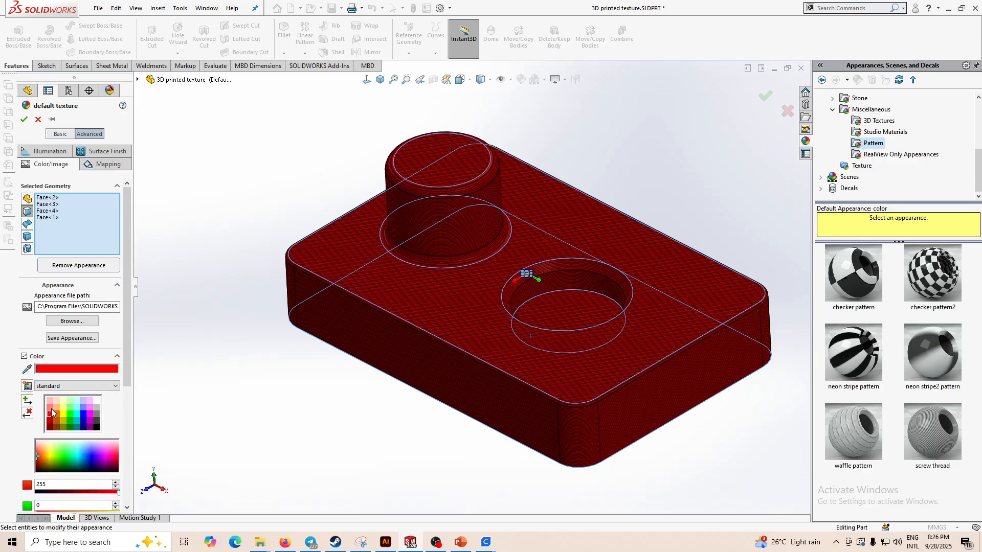
{"action": "left_click", "coordinate": [23, 119]}
{"action": "scroll", "coordinate": [558, 299], "scroll_direction": "down", "scroll_amount": 2}
{"action": "scroll", "coordinate": [561, 307], "scroll_direction": "up", "scroll_amount": 5}
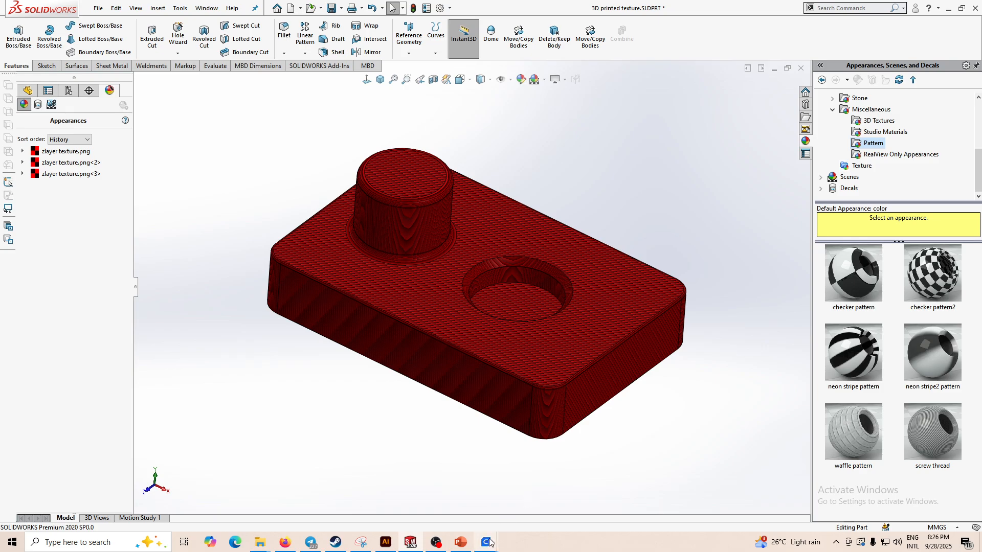
- Switch to Cura to compare its sliced preview with the red part, then return
{"action": "mouse_move", "coordinate": [490, 543]}
{"action": "left_click", "coordinate": [548, 485]}
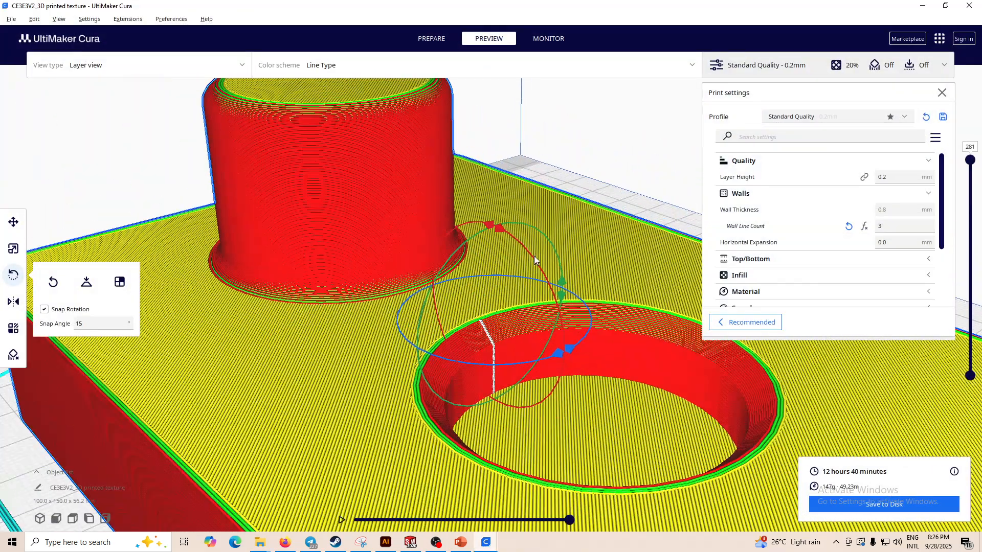
{"action": "scroll", "coordinate": [534, 255], "scroll_direction": "down", "scroll_amount": 5}
{"action": "left_click", "coordinate": [411, 542]}
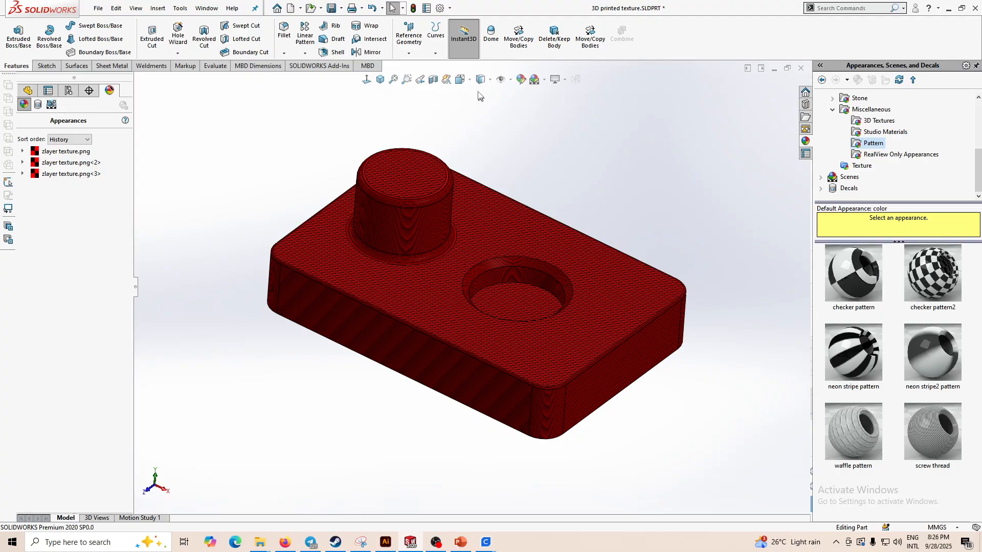
- Orbit and zoom around the red part to examine the layer texture on the top, sides and hole
{"action": "mouse_move", "coordinate": [480, 79]}
{"action": "left_click", "coordinate": [482, 108]}
{"action": "scroll", "coordinate": [545, 268], "scroll_direction": "down", "scroll_amount": 3}
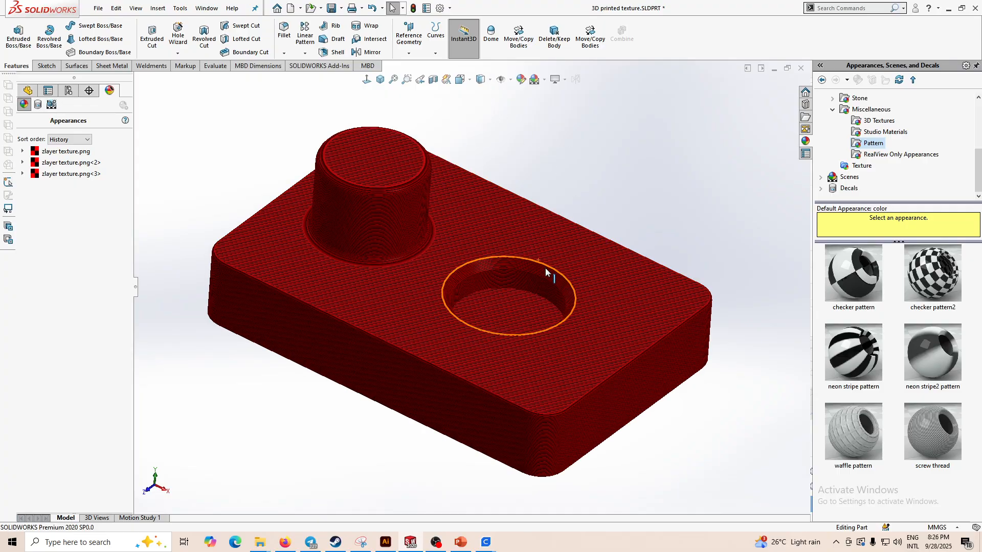
{"action": "mouse_move", "coordinate": [545, 268]}
{"action": "middle_mouse_down"}
{"action": "mouse_move", "coordinate": [502, 235]}
{"action": "mouse_move", "coordinate": [515, 294]}
{"action": "mouse_move", "coordinate": [537, 300]}
{"action": "mouse_move", "coordinate": [541, 362]}
{"action": "mouse_move", "coordinate": [519, 134]}
{"action": "mouse_move", "coordinate": [569, 297]}
{"action": "middle_mouse_up"}
{"action": "scroll", "coordinate": [305, 347], "scroll_direction": "down", "scroll_amount": 7}
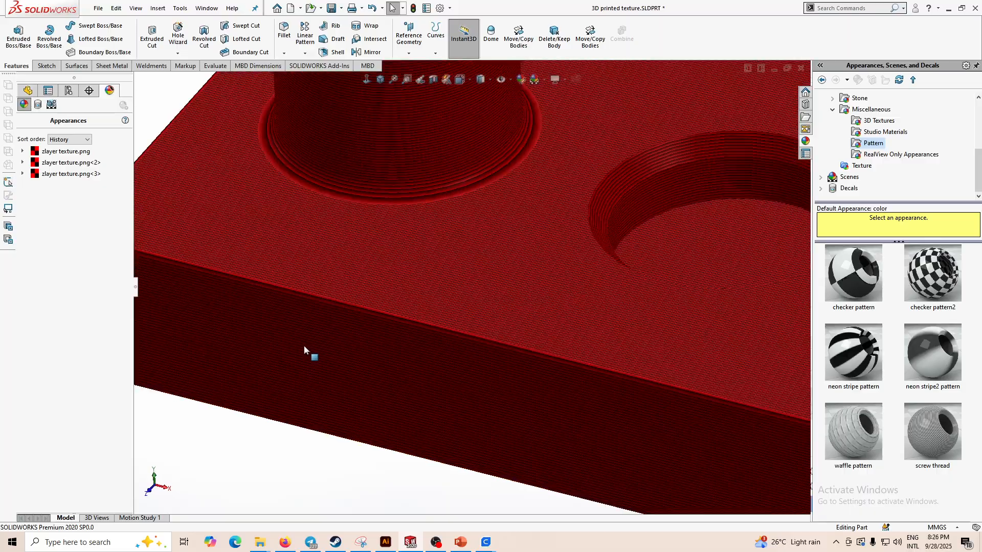
{"action": "middle_click_drag", "start_coordinate": [339, 330], "coordinate": [471, 278]}
{"action": "scroll", "coordinate": [471, 277], "scroll_direction": "up", "scroll_amount": 8}
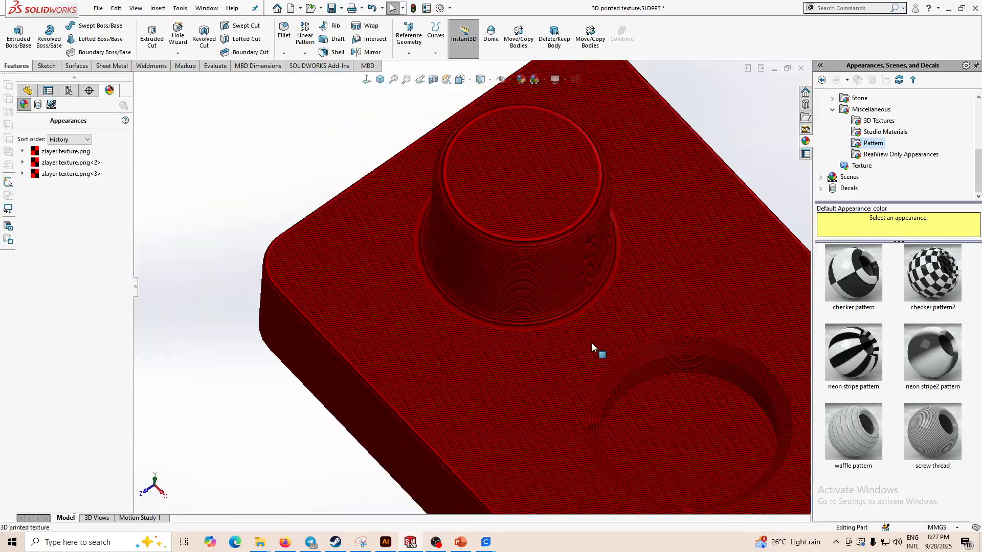
{"action": "middle_click_drag", "start_coordinate": [630, 392], "coordinate": [645, 278]}
{"action": "scroll", "coordinate": [526, 371], "scroll_direction": "down", "scroll_amount": 5}
{"action": "middle_click_drag", "start_coordinate": [527, 371], "coordinate": [554, 408]}
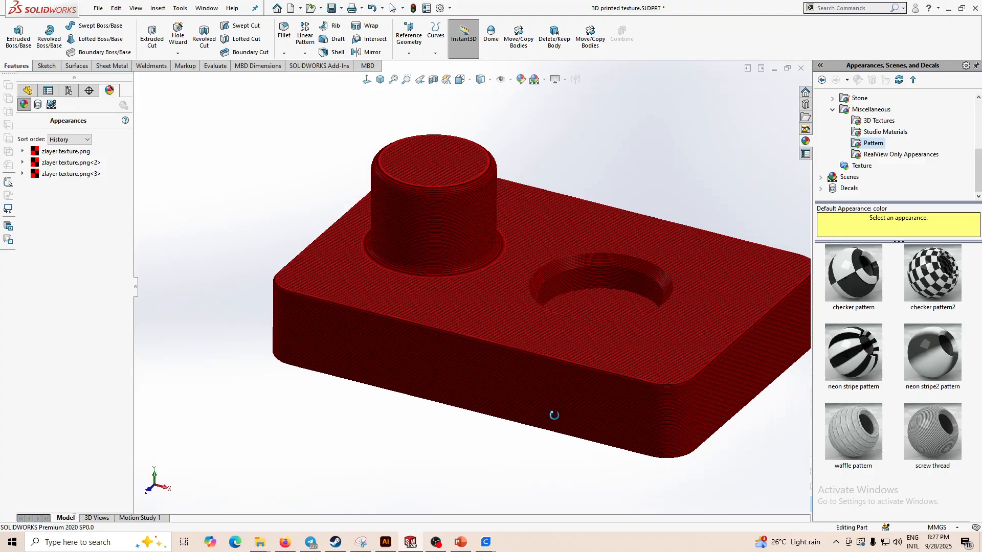
{"action": "scroll", "coordinate": [466, 389], "scroll_direction": "up", "scroll_amount": 3}
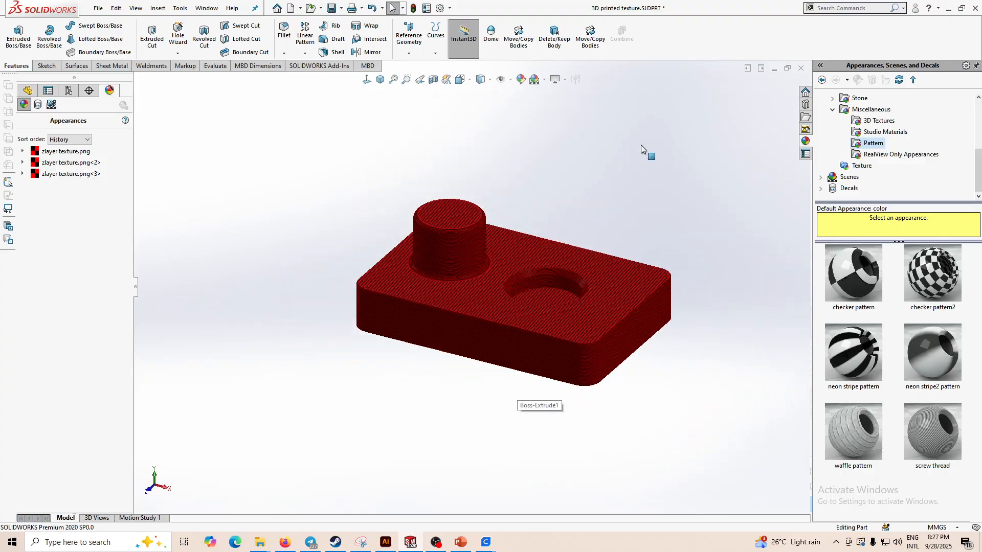
{"action": "scroll", "coordinate": [632, 263], "scroll_direction": "down", "scroll_amount": 2}
{"action": "middle_click_drag", "start_coordinate": [624, 187], "coordinate": [590, 245]}
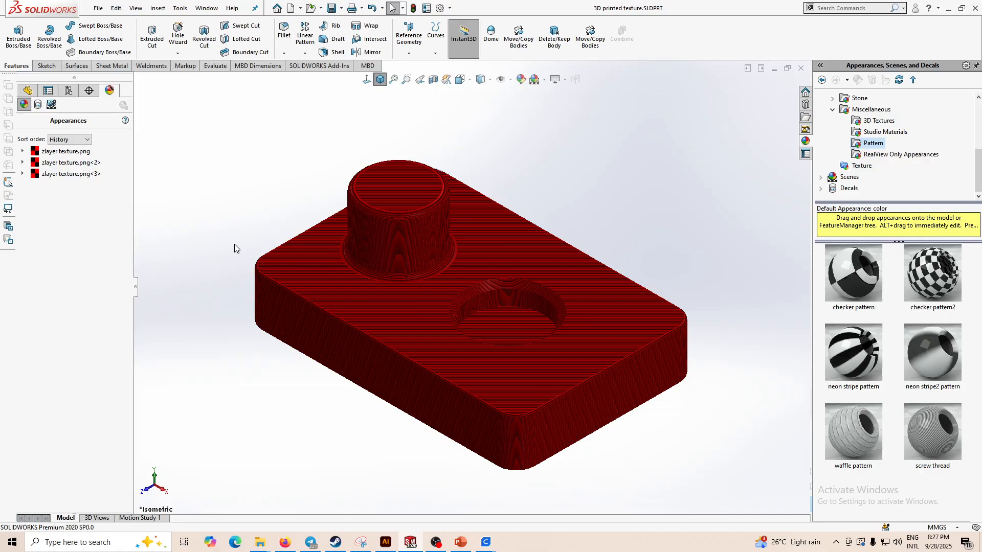
{"action": "middle_click_drag", "start_coordinate": [641, 475], "coordinate": [671, 505]}
{"action": "scroll", "coordinate": [376, 333], "scroll_direction": "down", "scroll_amount": 3}
{"action": "scroll", "coordinate": [478, 384], "scroll_direction": "up", "scroll_amount": 1}
{"action": "middle_click", "coordinate": [478, 384]}
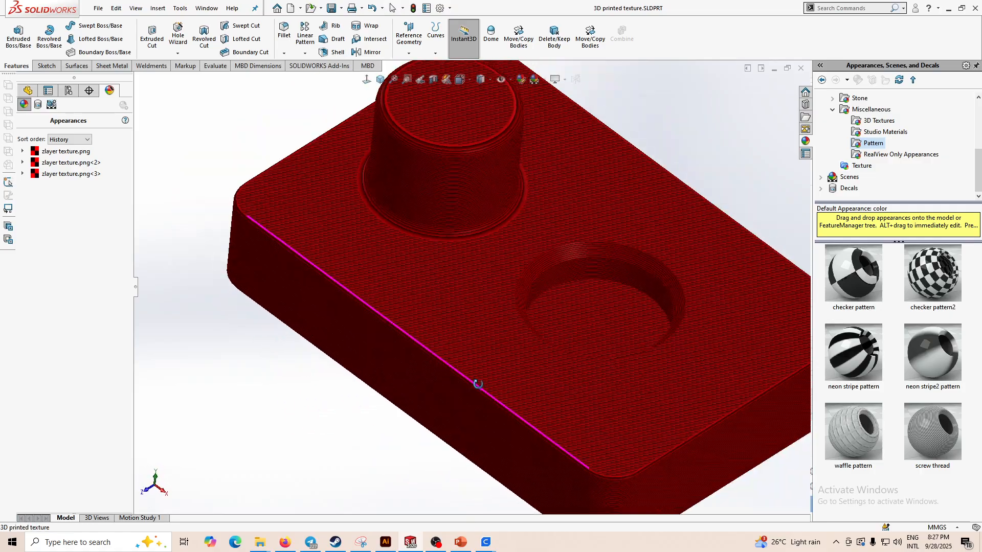
{"action": "scroll", "coordinate": [478, 384], "scroll_direction": "up", "scroll_amount": 2}
{"action": "middle_click_drag", "start_coordinate": [478, 384], "coordinate": [569, 358]}
{"action": "scroll", "coordinate": [308, 430], "scroll_direction": "down", "scroll_amount": 2}
{"action": "scroll", "coordinate": [289, 478], "scroll_direction": "up", "scroll_amount": 3}
{"action": "scroll", "coordinate": [312, 435], "scroll_direction": "down", "scroll_amount": 6}
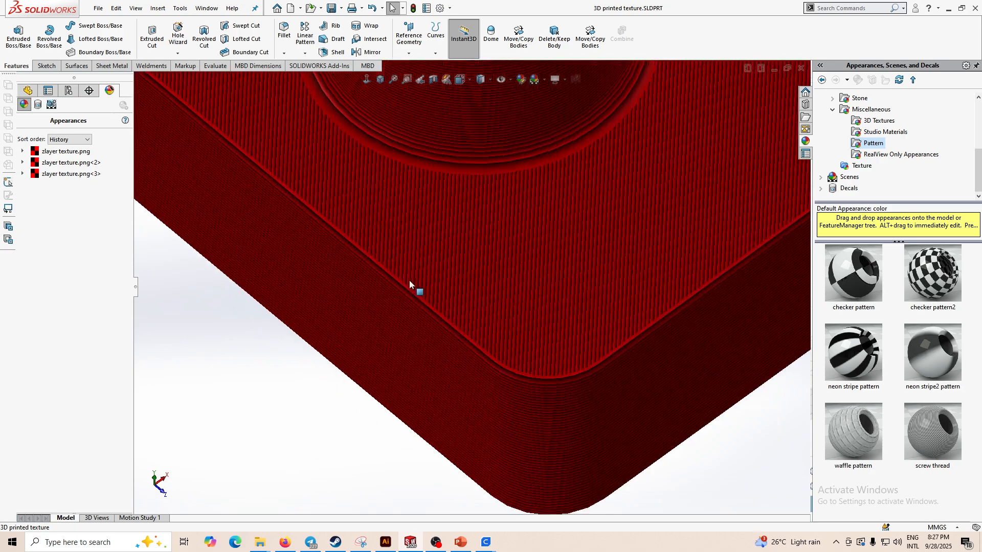
{"action": "middle_click_drag", "start_coordinate": [409, 280], "coordinate": [541, 366]}
{"action": "scroll", "coordinate": [580, 316], "scroll_direction": "up", "scroll_amount": 5}
{"action": "scroll", "coordinate": [603, 300], "scroll_direction": "down", "scroll_amount": 3}
{"action": "scroll", "coordinate": [568, 366], "scroll_direction": "down", "scroll_amount": 3}
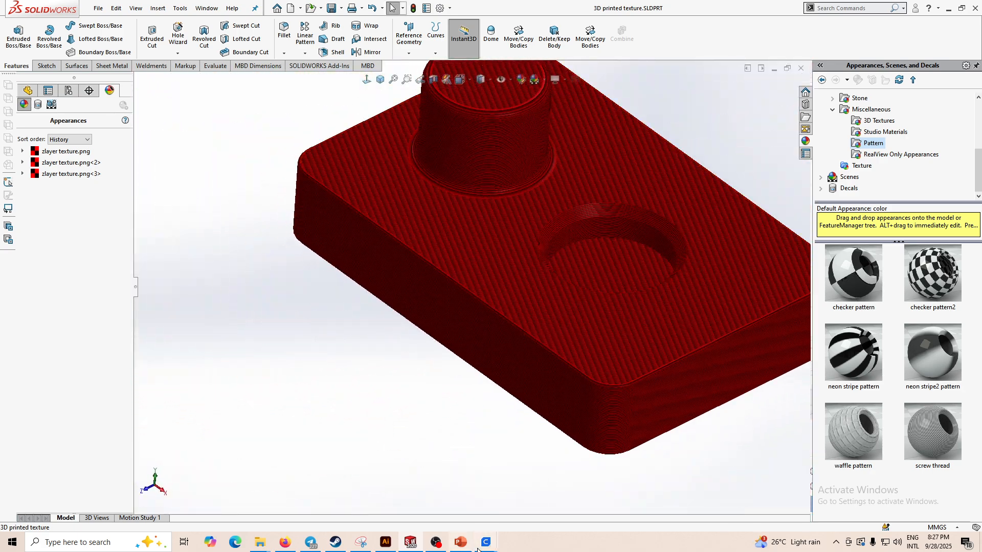
- Switch to Cura and rotate the sliced model to view it from above
{"action": "mouse_move", "coordinate": [483, 544]}
{"action": "left_click", "coordinate": [535, 499]}
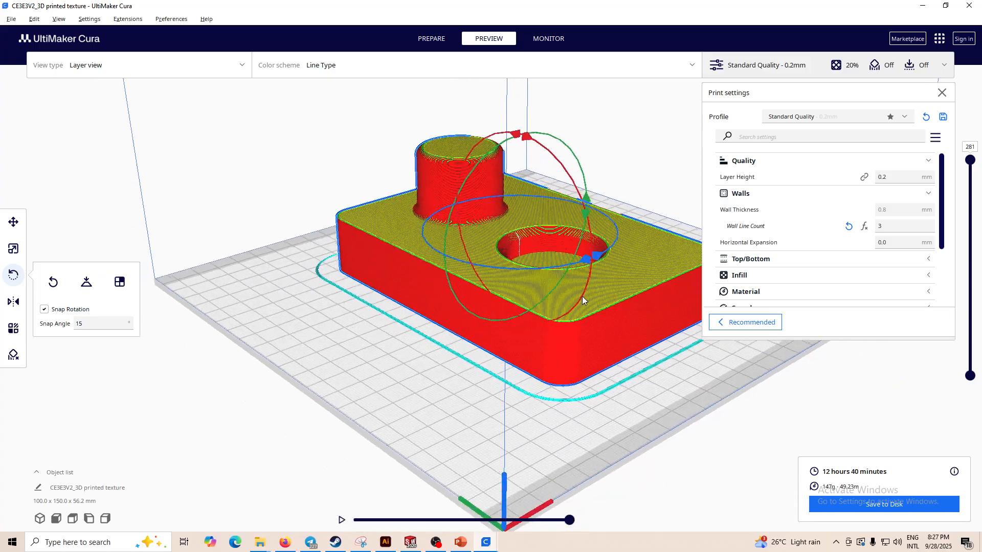
{"action": "right_click_drag", "start_coordinate": [582, 296], "coordinate": [511, 464]}
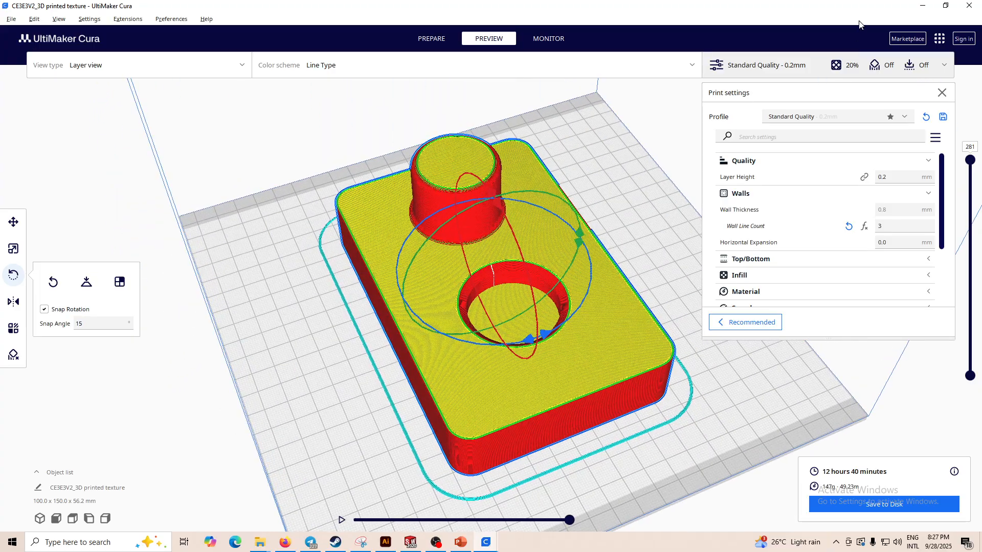
{"action": "left_click", "coordinate": [923, 5]}
- Orbit the part and return it to the isometric view orientation
{"action": "middle_click_drag", "start_coordinate": [616, 317], "coordinate": [685, 360]}
{"action": "scroll", "coordinate": [686, 360], "scroll_direction": "up", "scroll_amount": 3}
{"action": "left_click", "coordinate": [380, 81]}
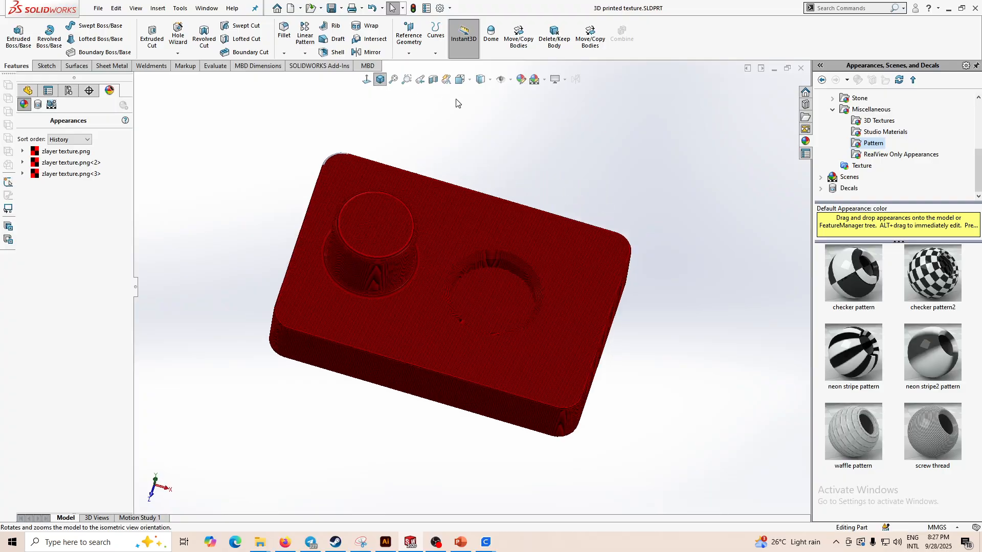